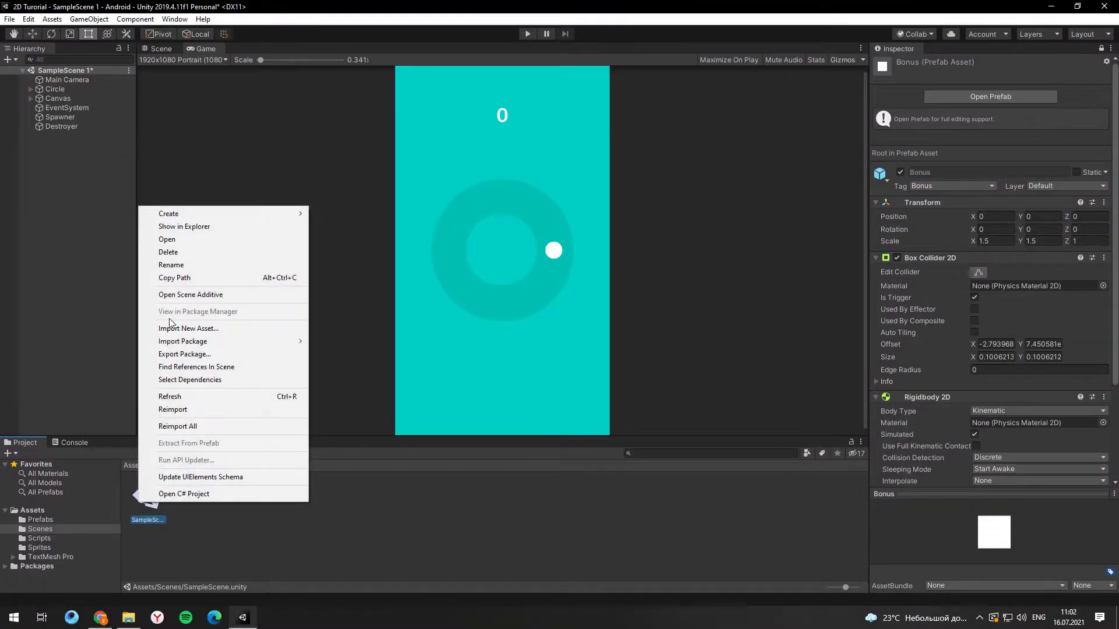
- Rename the SampleScene asset to Game and duplicate it
{"action": "left_click", "coordinate": [208, 265]}
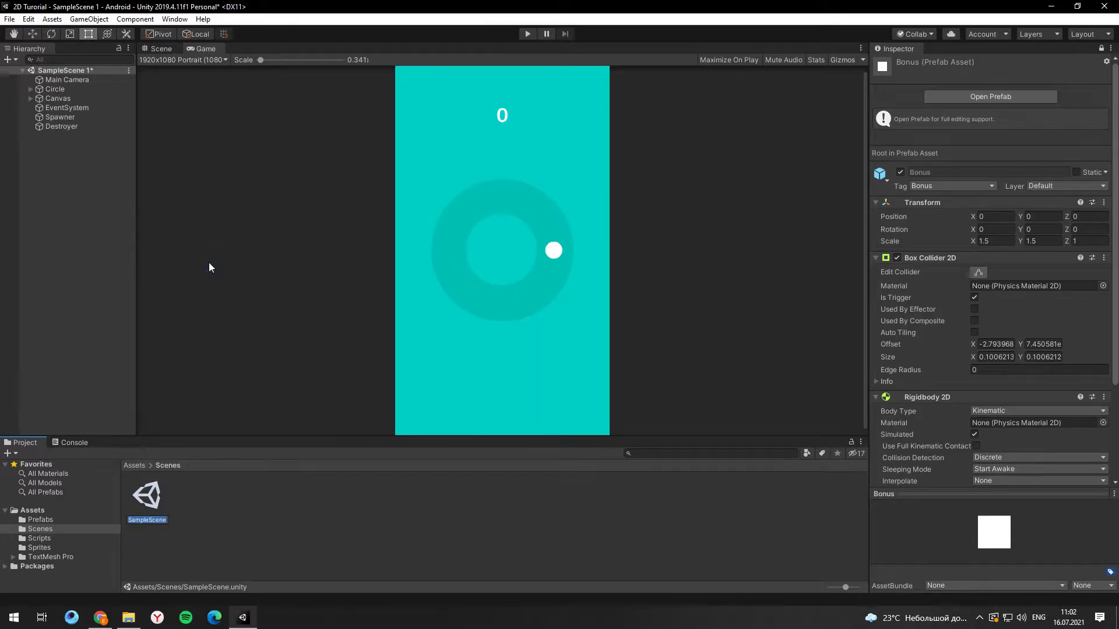
{"action": "key", "text": "Return"}
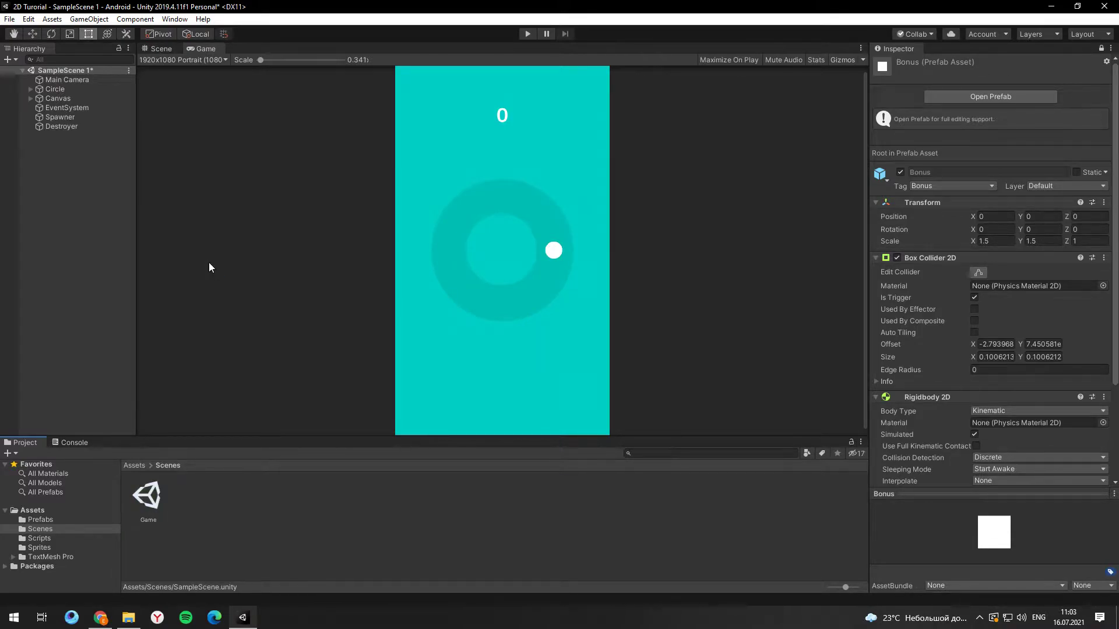
{"action": "left_click", "coordinate": [146, 508]}
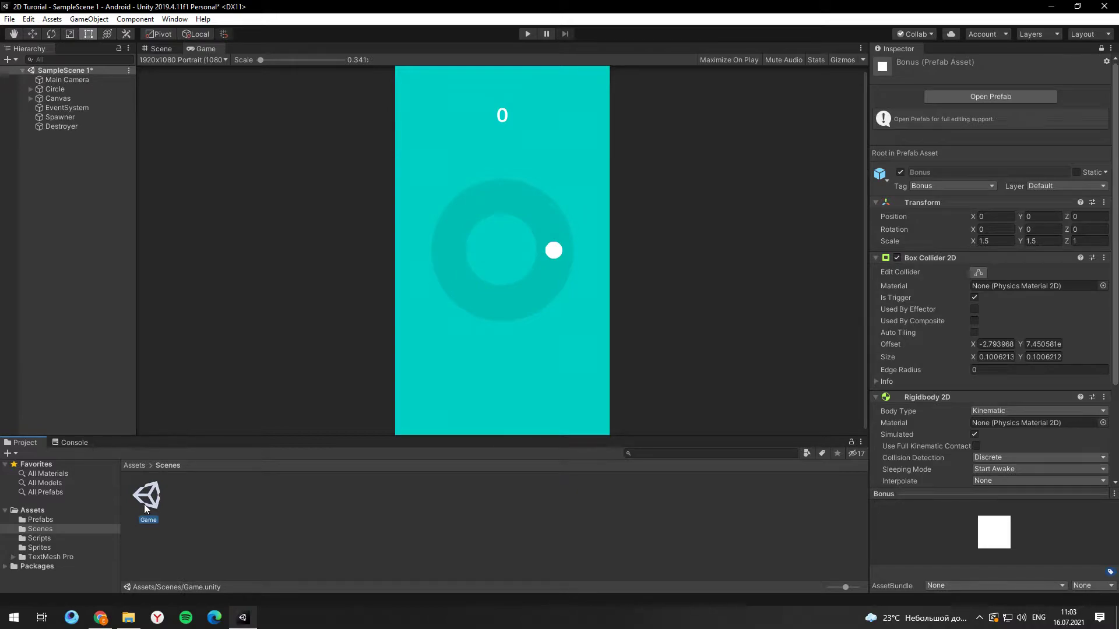
{"action": "key", "text": "ctrl+d"}
- Rename the duplicate to Menu and open it, saving the current scene
{"action": "right_click", "coordinate": [154, 510]}
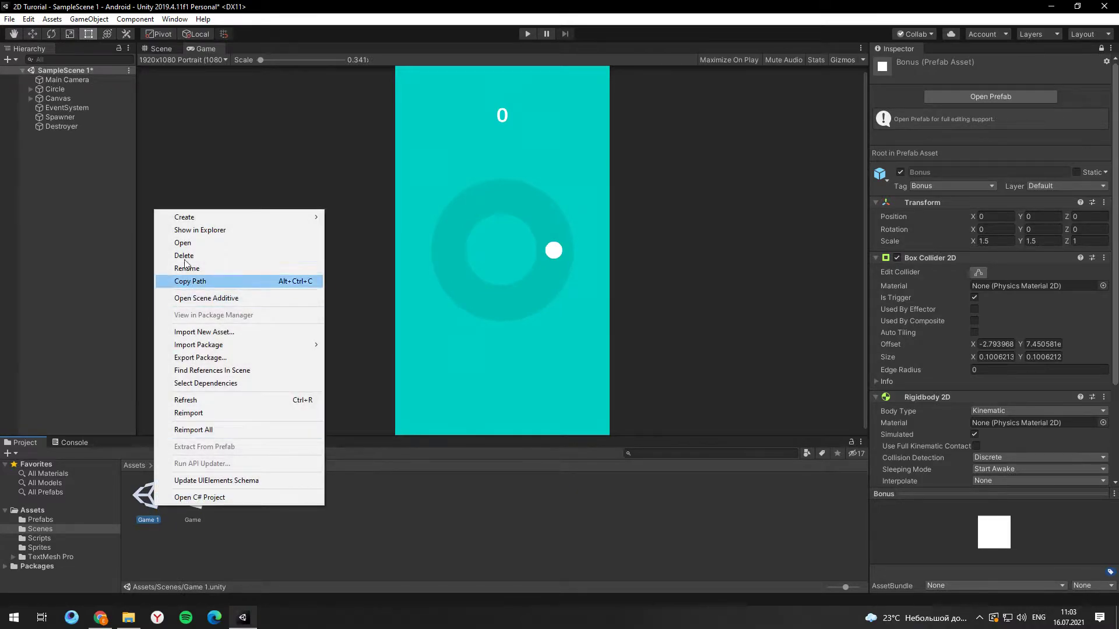
{"action": "left_click", "coordinate": [214, 270]}
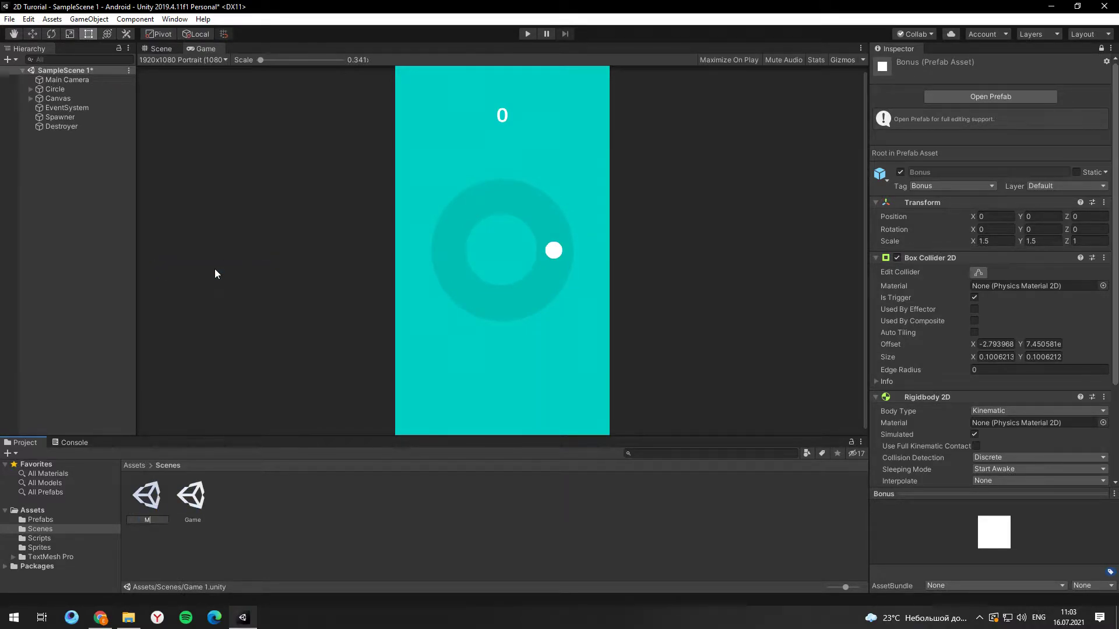
{"action": "key", "text": "Return"}
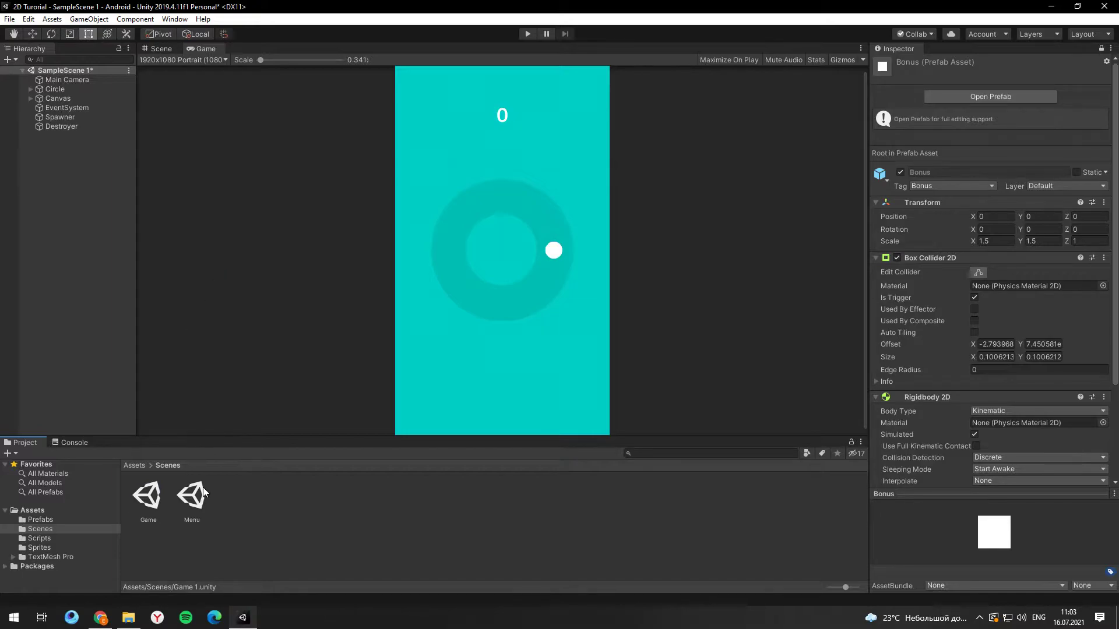
{"action": "double_click", "coordinate": [198, 495]}
{"action": "left_click", "coordinate": [550, 336]}
- Delete the leftover SampleScene asset and the Circle object
{"action": "key", "text": "Delete"}
{"action": "key", "text": "Return"}
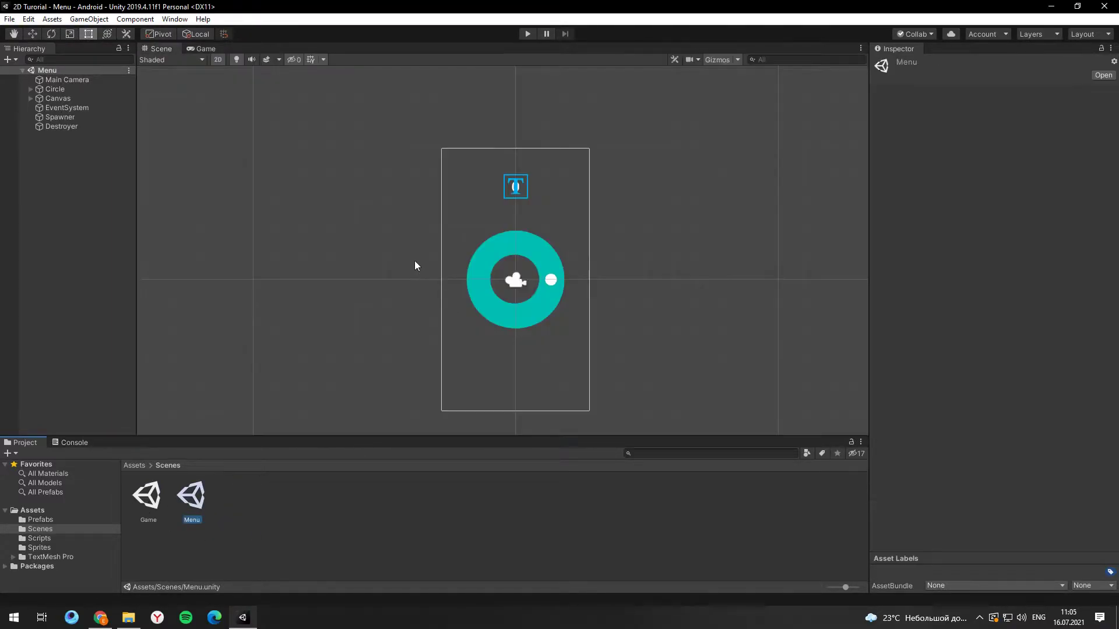
{"action": "left_click", "coordinate": [52, 89]}
{"action": "key", "text": "Delete"}
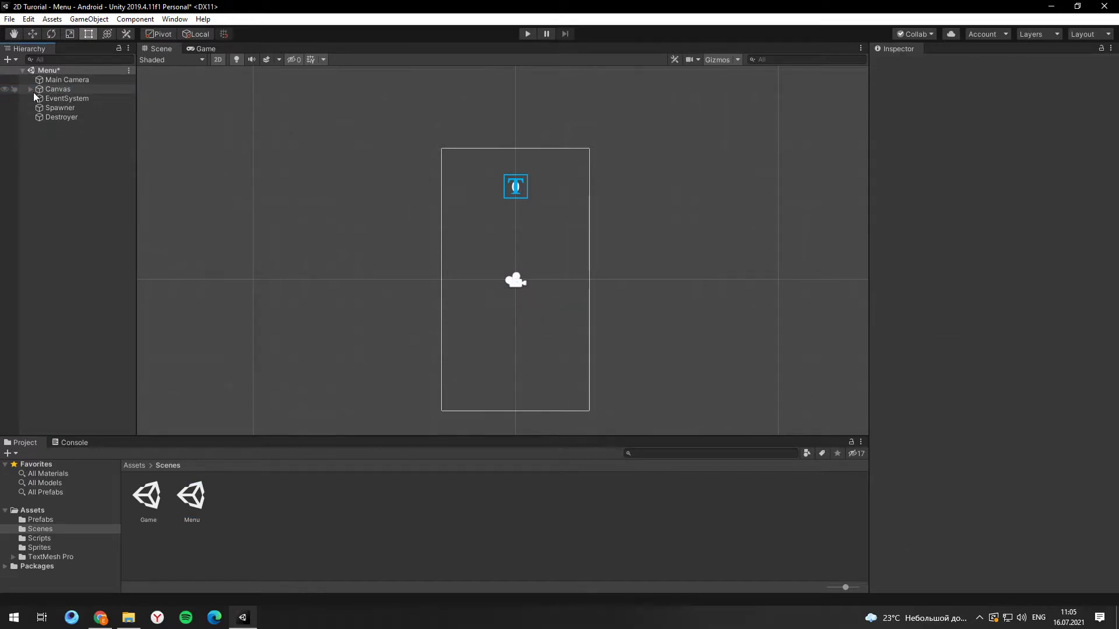
- Delete the Canvas score text, Spawner and Destroyer, then check the Game view
{"action": "left_click", "coordinate": [29, 89]}
{"action": "left_click", "coordinate": [55, 99]}
{"action": "key", "text": "Delete"}
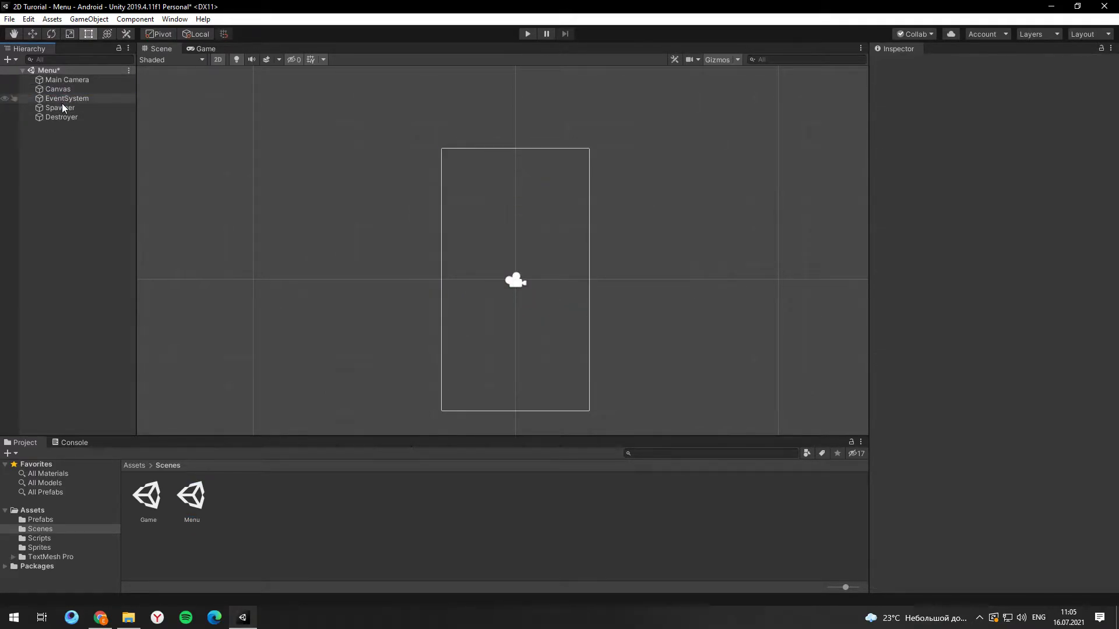
{"action": "left_click", "coordinate": [64, 117]}
{"action": "left_click", "coordinate": [67, 108], "text": "shift"}
{"action": "key", "text": "Delete"}
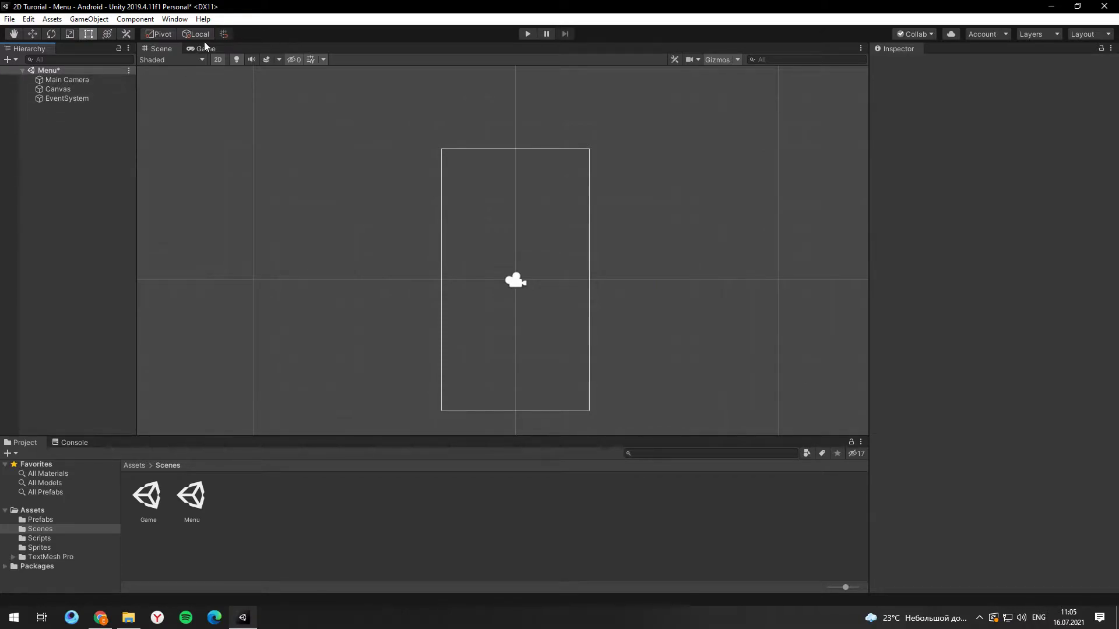
{"action": "left_click", "coordinate": [206, 49]}
{"action": "left_click", "coordinate": [169, 49]}
- Add an enlarged TextMeshPro text under Canvas reading 'Circle Turn'
{"action": "right_click", "coordinate": [86, 87]}
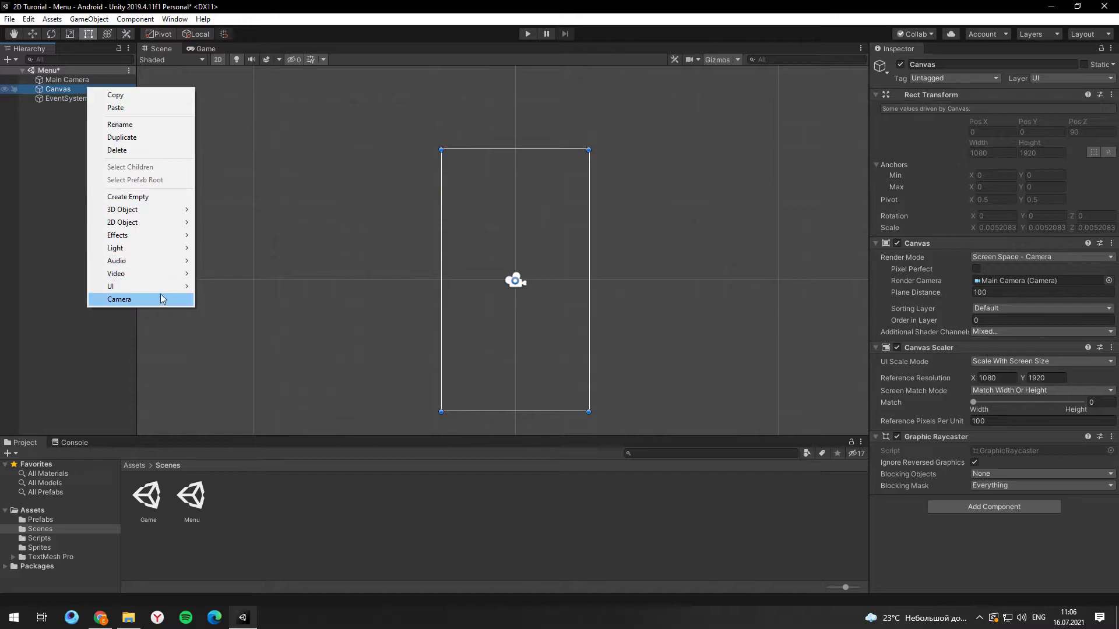
{"action": "mouse_move", "coordinate": [174, 288]}
{"action": "left_click", "coordinate": [236, 299]}
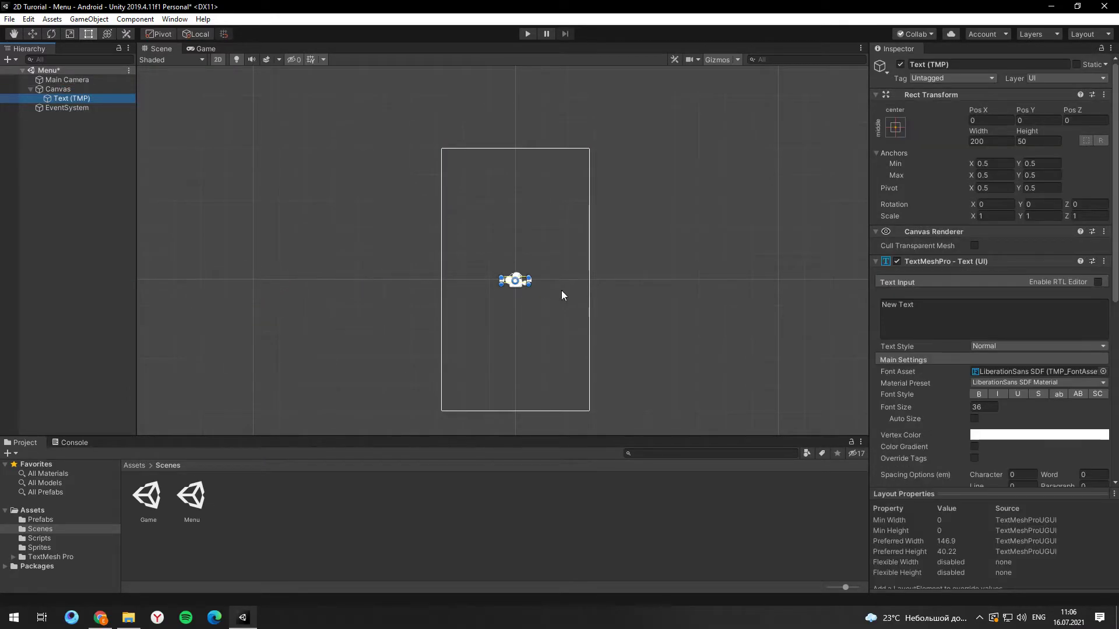
{"action": "scroll", "coordinate": [533, 284], "scroll_direction": "up", "scroll_amount": 4}
{"action": "left_click_drag", "start_coordinate": [532, 274], "coordinate": [604, 213]}
{"action": "left_click", "coordinate": [901, 304]}
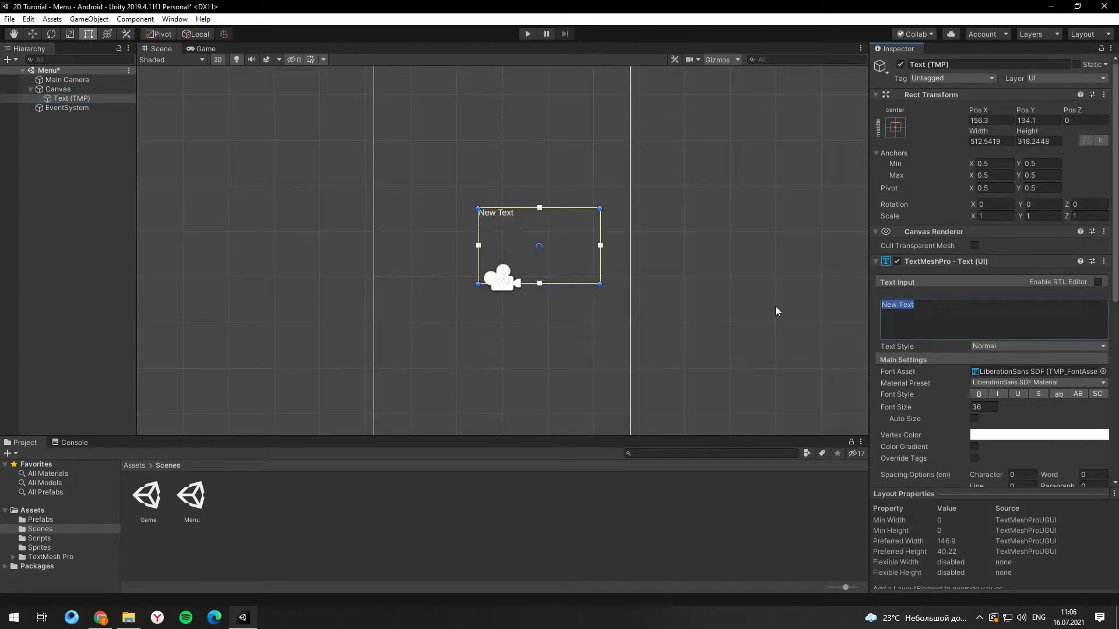
{"action": "type", "text": "Circle Turn"}
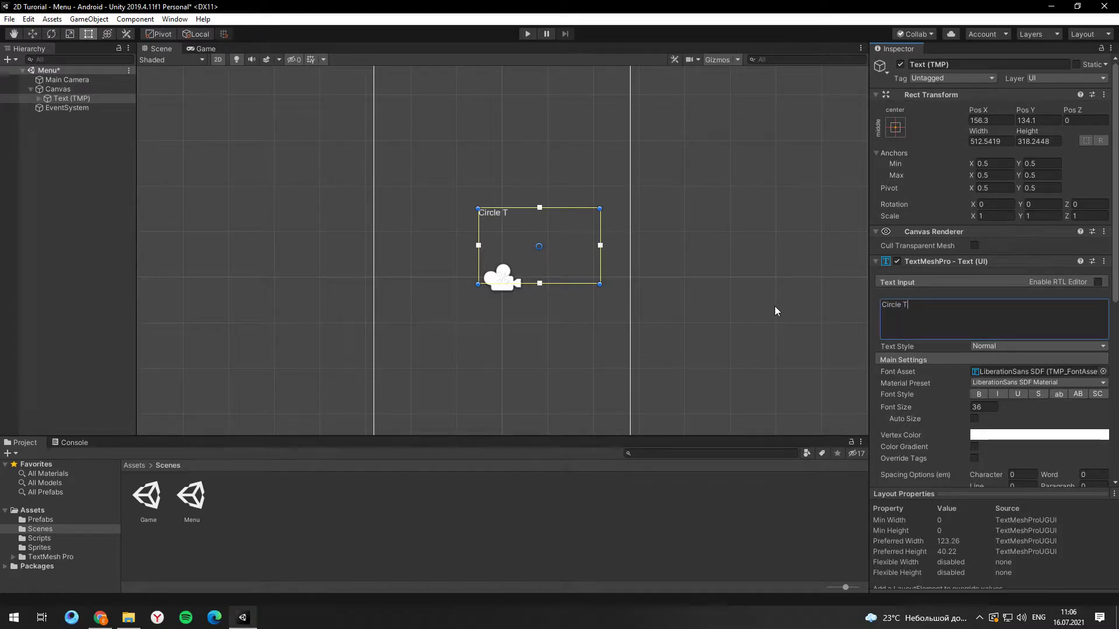
- Centre the title, make it bold at font size 150, and move it near the top
{"action": "scroll", "coordinate": [991, 349], "scroll_direction": "down", "scroll_amount": 5}
{"action": "left_click", "coordinate": [989, 189]}
{"action": "left_click", "coordinate": [989, 202]}
{"action": "scroll", "coordinate": [991, 291], "scroll_direction": "up", "scroll_amount": 2}
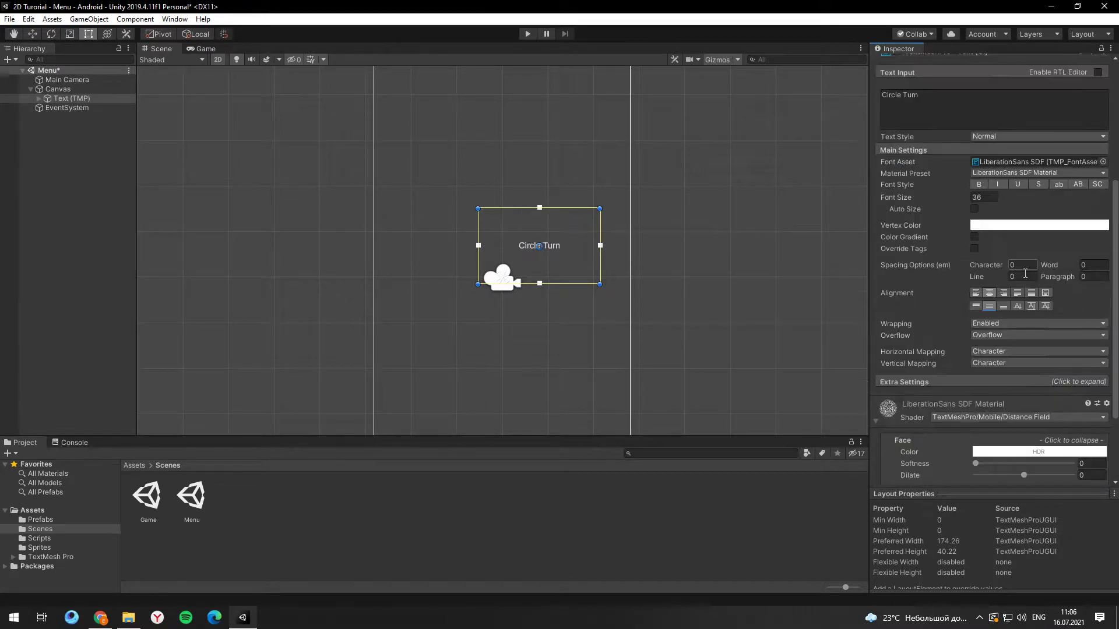
{"action": "key", "text": "ctrl+2"}
{"action": "key", "text": "ctrl+1"}
{"action": "type", "text": "80"}
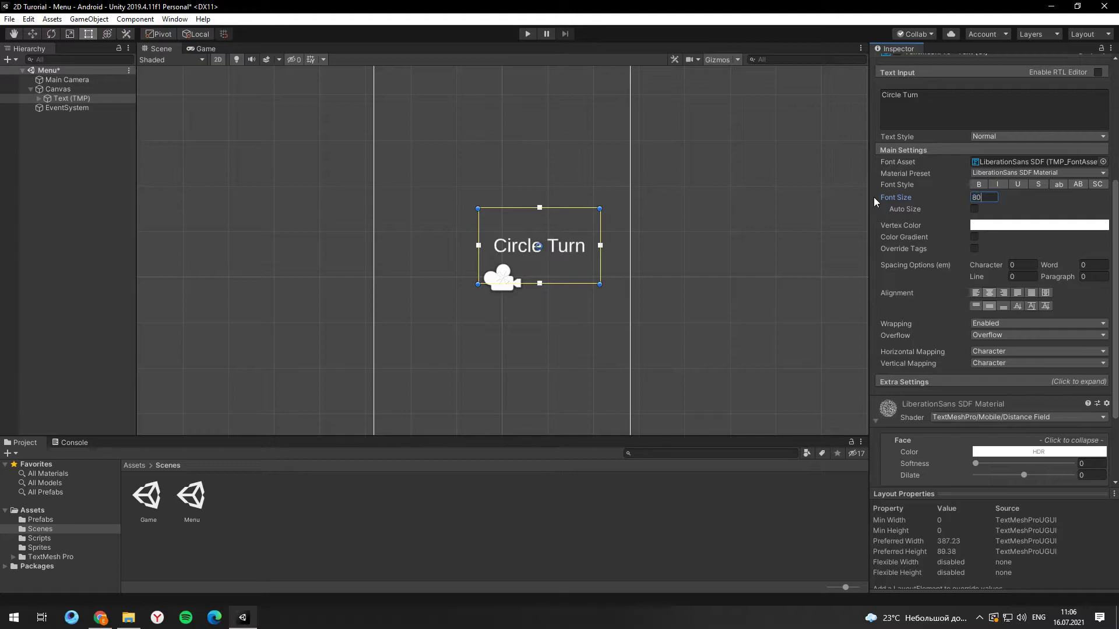
{"action": "left_click", "coordinate": [979, 184]}
{"action": "left_click_drag", "start_coordinate": [539, 246], "coordinate": [552, 198]}
{"action": "scroll", "coordinate": [513, 175], "scroll_direction": "down", "scroll_amount": 3}
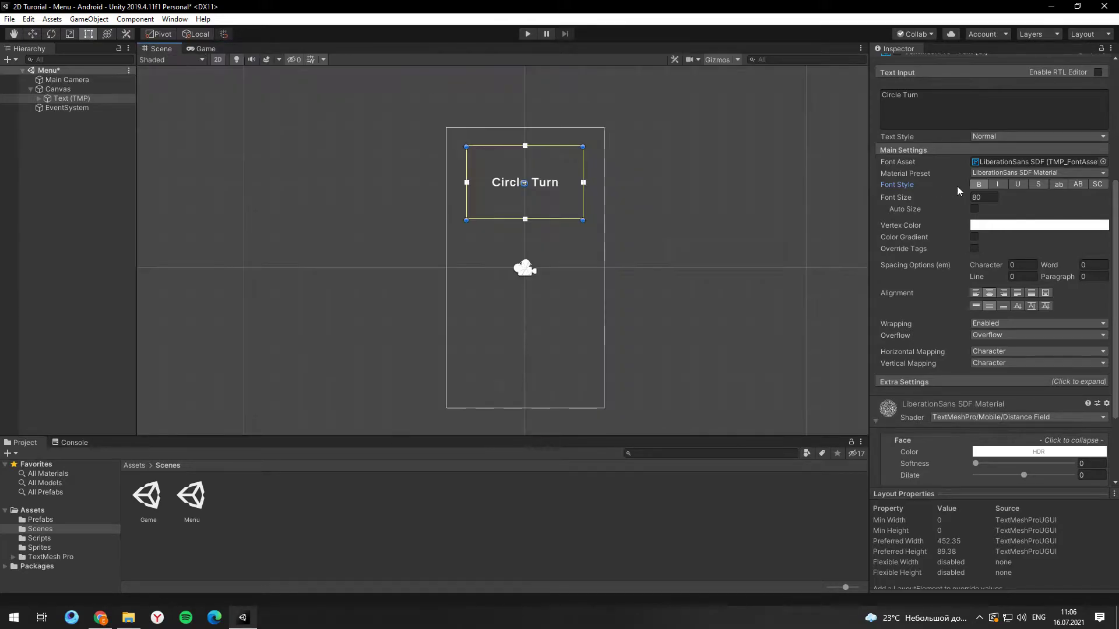
{"action": "type", "text": "150"}
{"action": "left_click", "coordinate": [204, 48]}
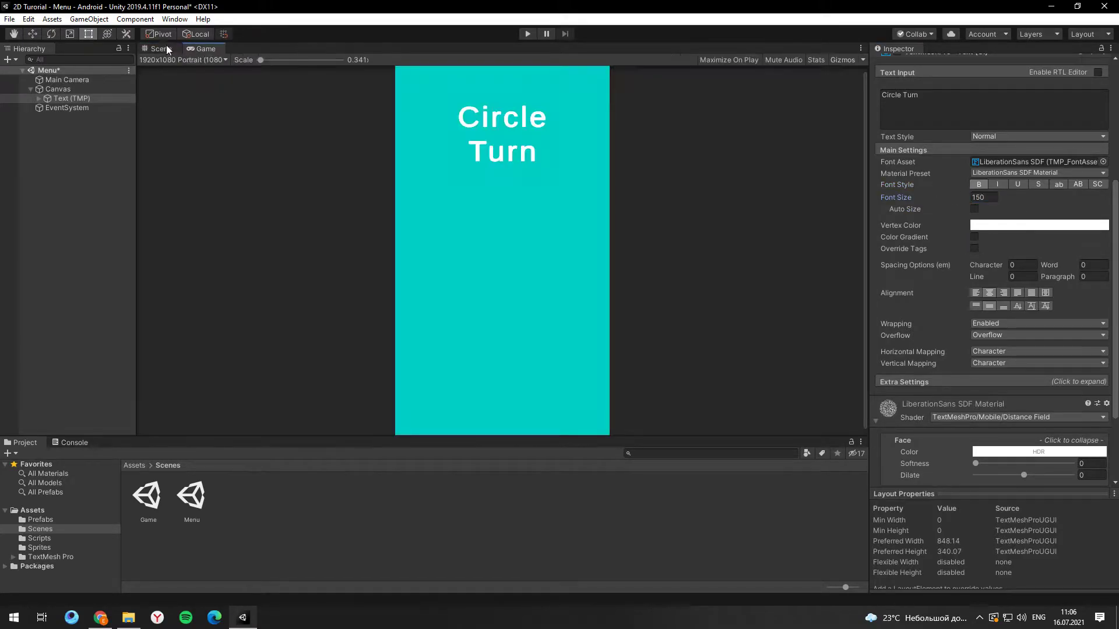
{"action": "left_click", "coordinate": [160, 49]}
{"action": "right_click", "coordinate": [79, 99]}
- Rename the text to Title and add a UI Button under Canvas, sized about 639x266
{"action": "left_click", "coordinate": [122, 134]}
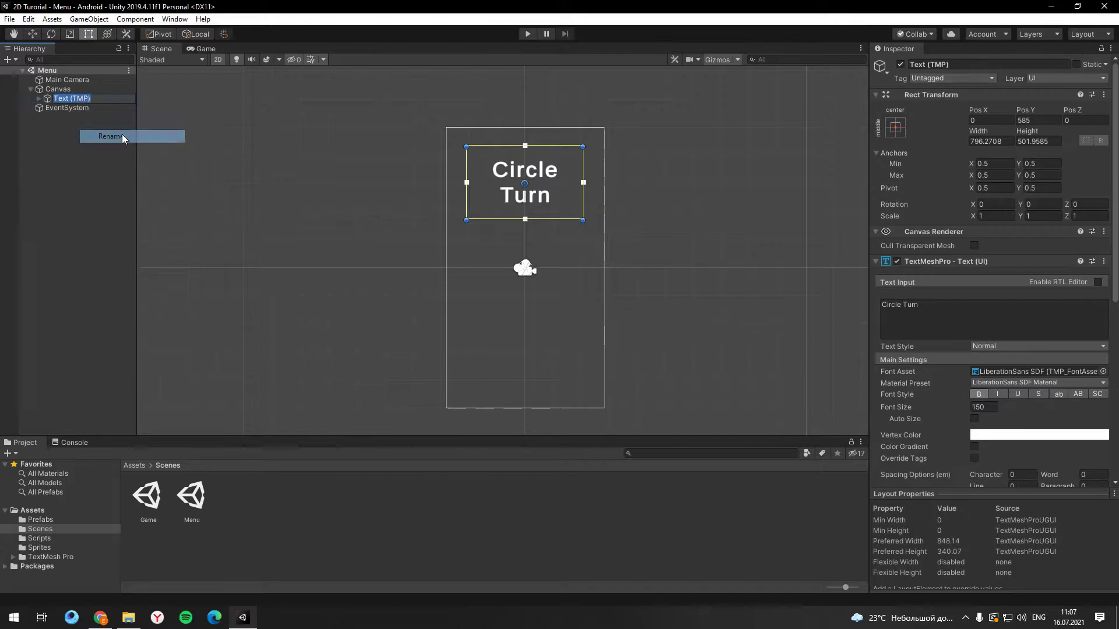
{"action": "type", "text": "Title"}
{"action": "key", "text": "Return"}
{"action": "right_click", "coordinate": [69, 89]}
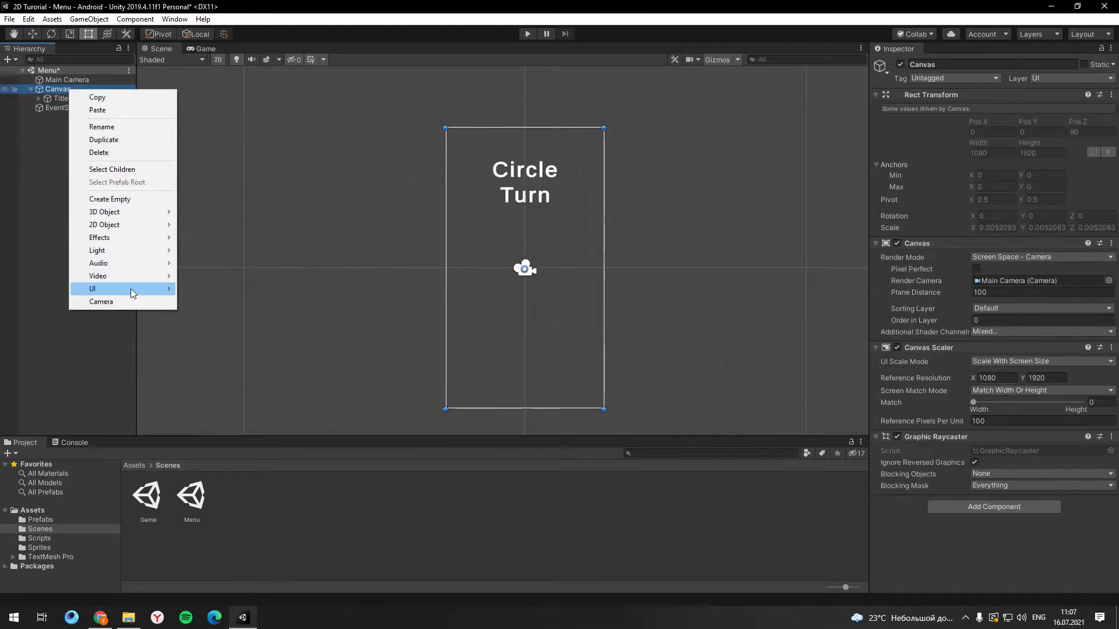
{"action": "left_click", "coordinate": [218, 337]}
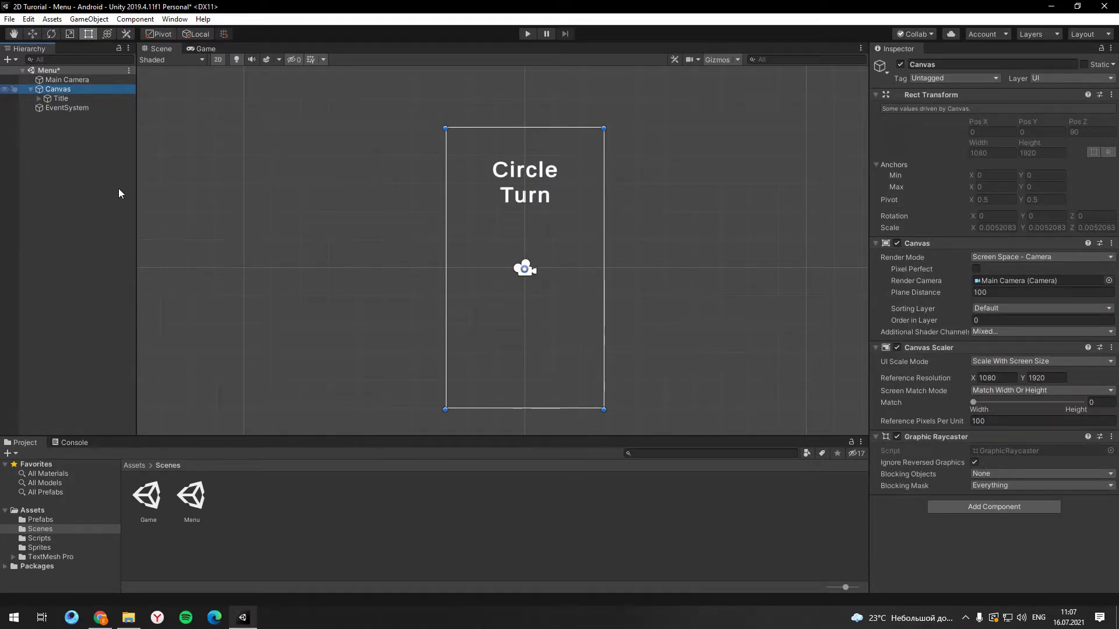
{"action": "scroll", "coordinate": [470, 225], "scroll_direction": "up", "scroll_amount": 3}
{"action": "left_click_drag", "start_coordinate": [573, 285], "coordinate": [629, 268]}
{"action": "left_click_drag", "start_coordinate": [630, 297], "coordinate": [630, 327]}
{"action": "left_click_drag", "start_coordinate": [534, 327], "coordinate": [475, 333]}
{"action": "left_click", "coordinate": [206, 48]}
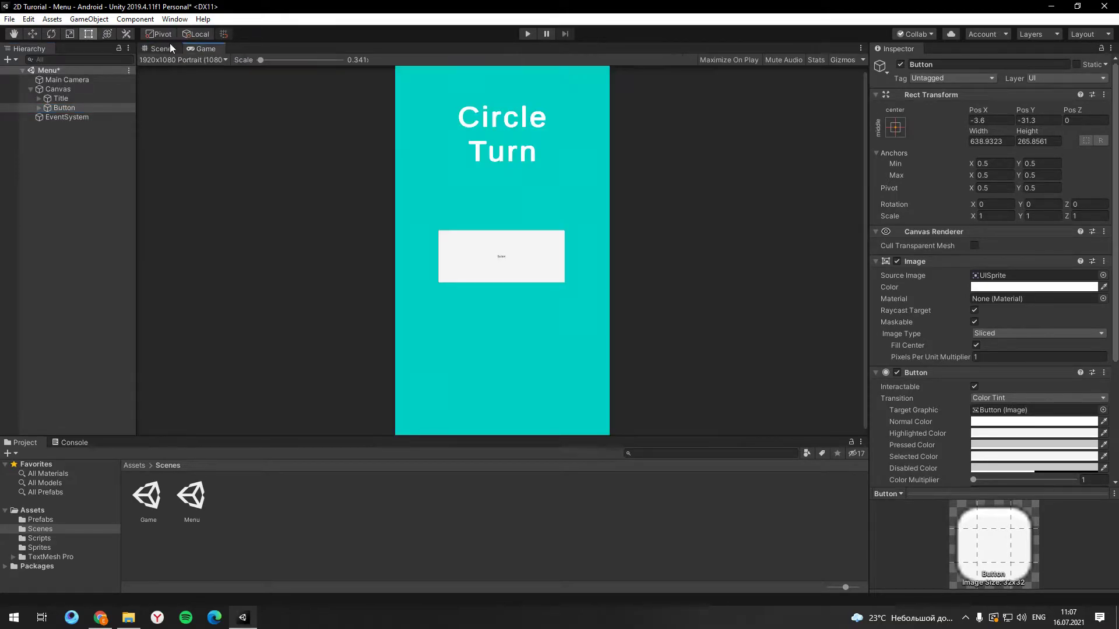
- Set the button's label to bold 'PLAY' at font size 90
{"action": "left_click", "coordinate": [158, 48]}
{"action": "scroll", "coordinate": [990, 291], "scroll_direction": "down", "scroll_amount": 5}
{"action": "left_click", "coordinate": [39, 107]}
{"action": "left_click", "coordinate": [69, 117]}
{"action": "left_click", "coordinate": [933, 220]}
{"action": "type", "text": "PLAY"}
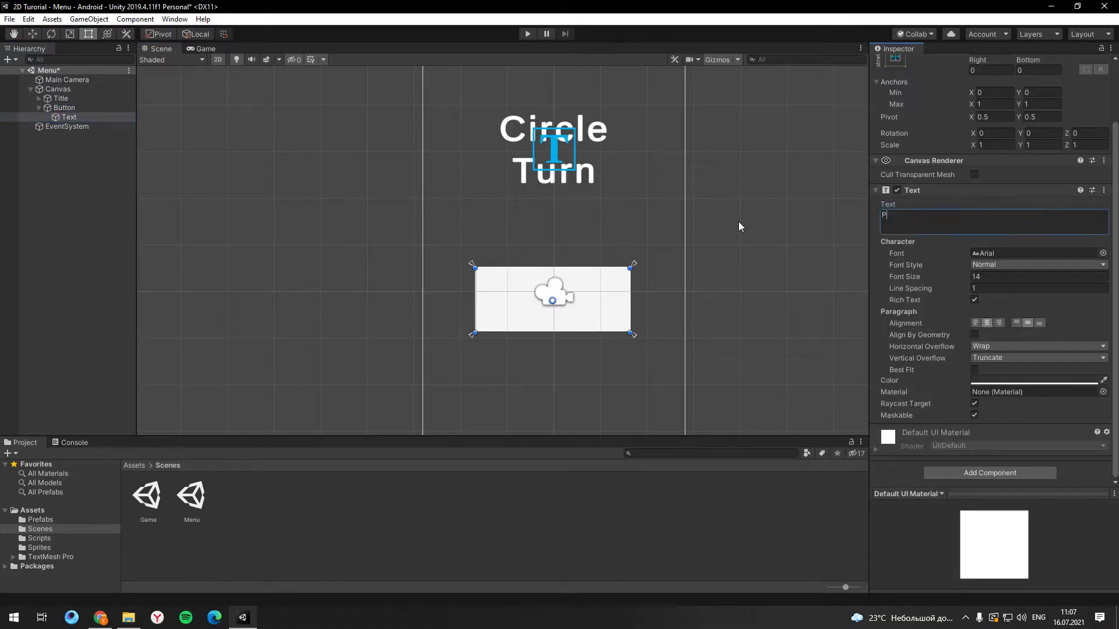
{"action": "left_click", "coordinate": [967, 277]}
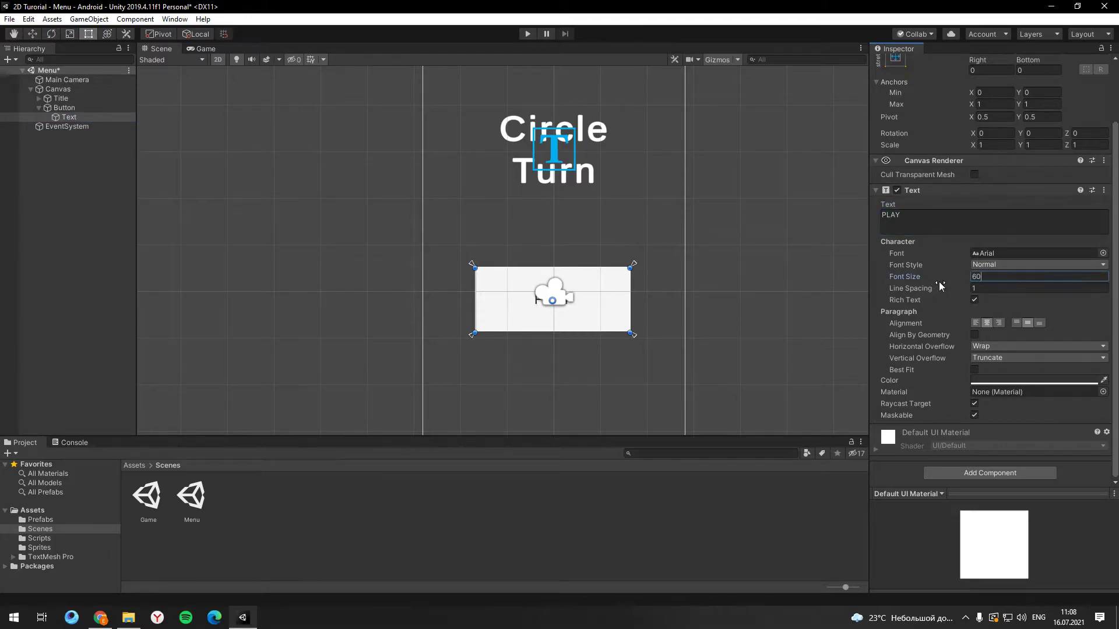
{"action": "left_click", "coordinate": [1037, 265]}
{"action": "left_click", "coordinate": [994, 296]}
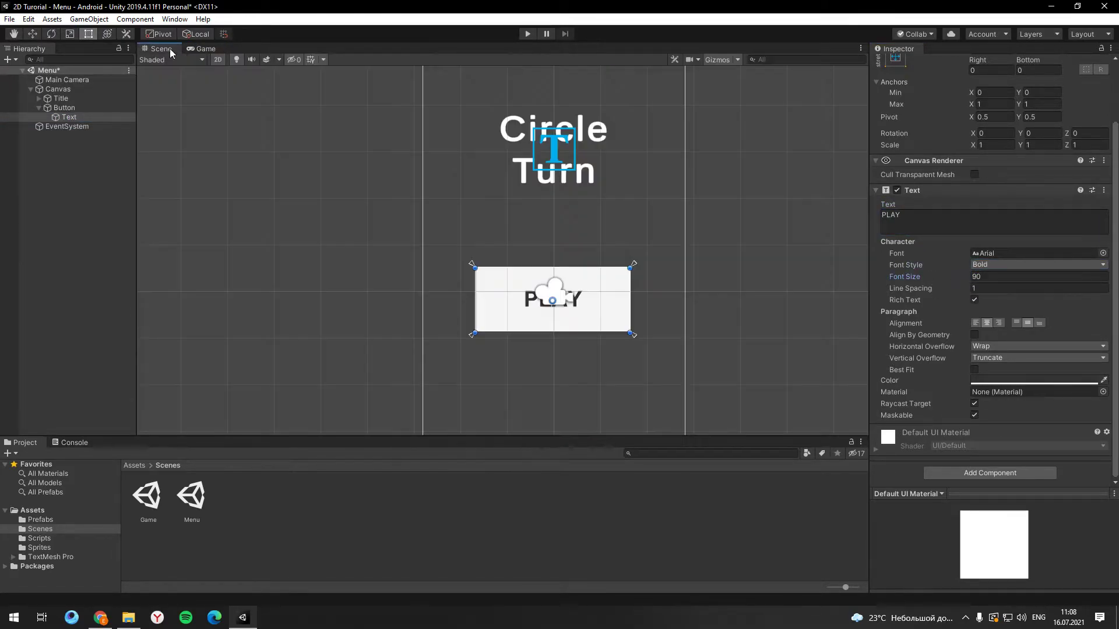
- Rename the button to 'Play Button' and preview the menu
{"action": "scroll", "coordinate": [652, 232], "scroll_direction": "down", "scroll_amount": 4}
{"action": "left_click", "coordinate": [40, 108]}
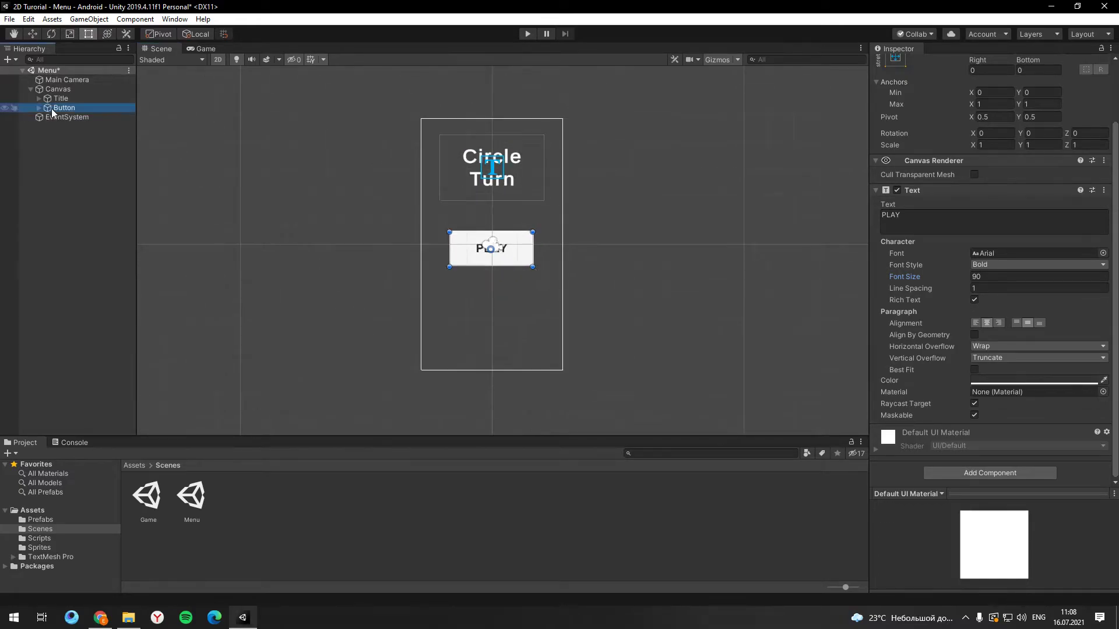
{"action": "left_click", "coordinate": [51, 109]}
{"action": "type", "text": "Play B"}
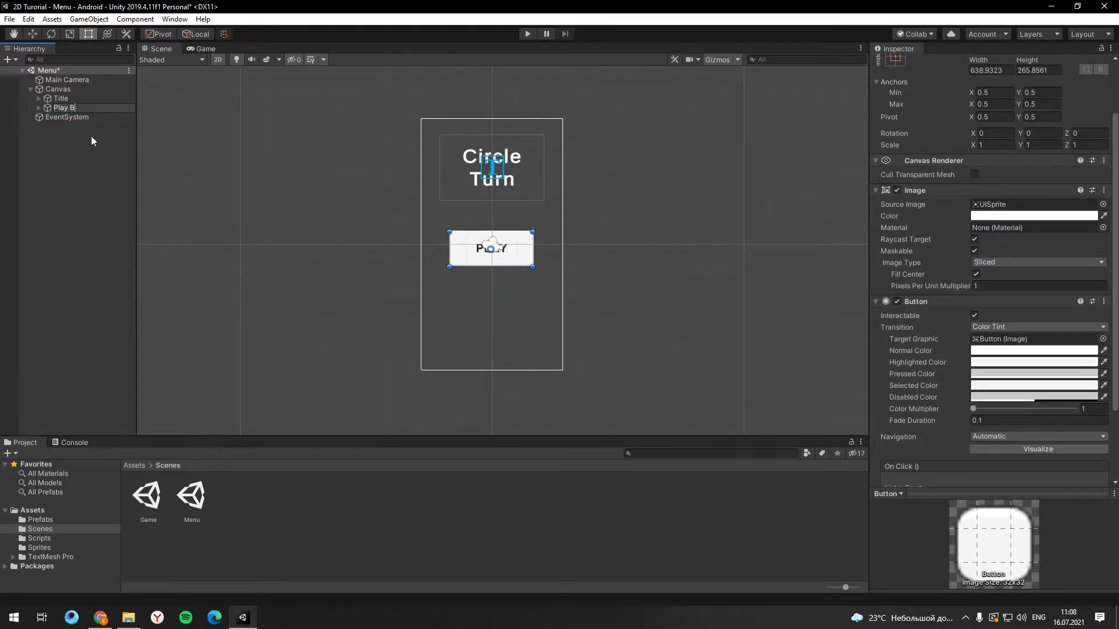
{"action": "type", "text": "utton"}
{"action": "key", "text": "Return"}
{"action": "left_click", "coordinate": [204, 48]}
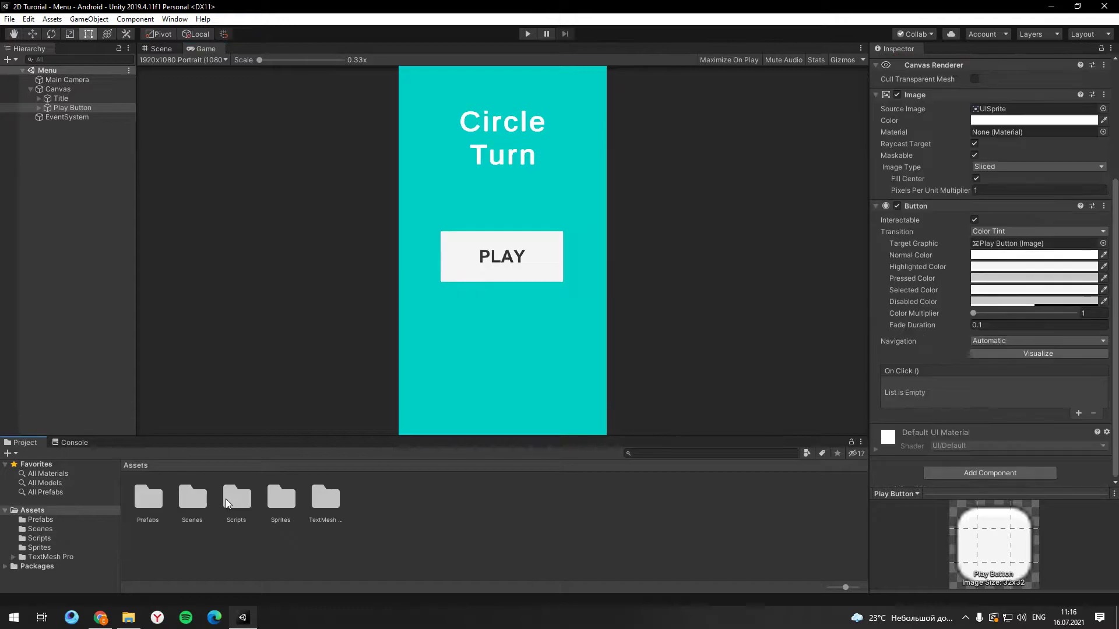
- Create a MenuControlls C# script in Assets/Scripts and open it in the code editor
{"action": "double_click", "coordinate": [323, 477]}
{"action": "right_click", "coordinate": [425, 510]}
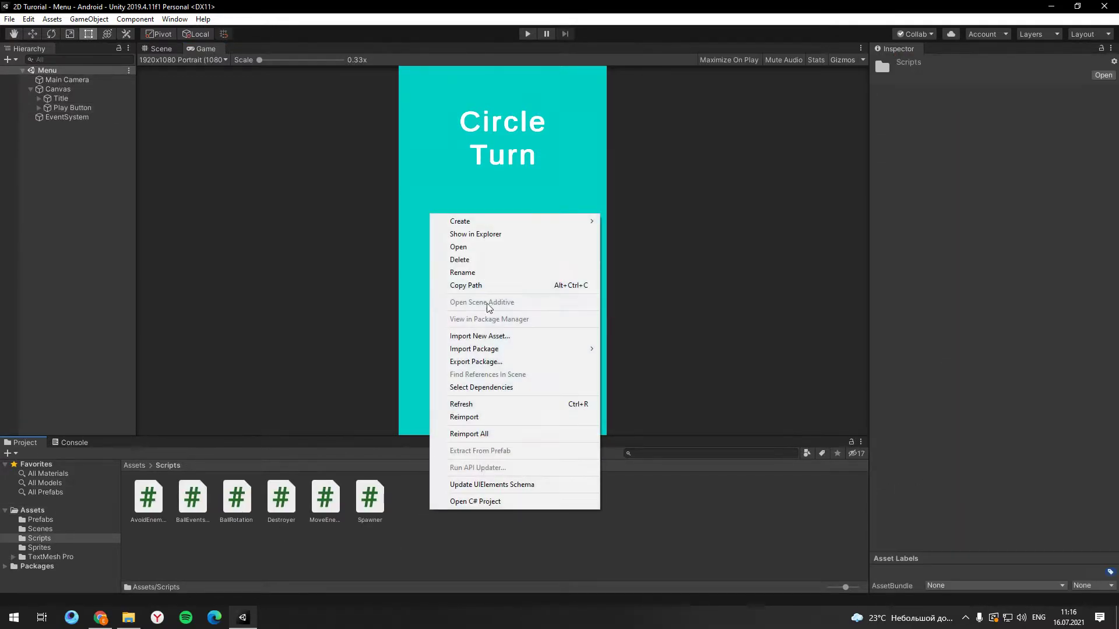
{"action": "mouse_move", "coordinate": [570, 222]}
{"action": "left_click", "coordinate": [649, 167]}
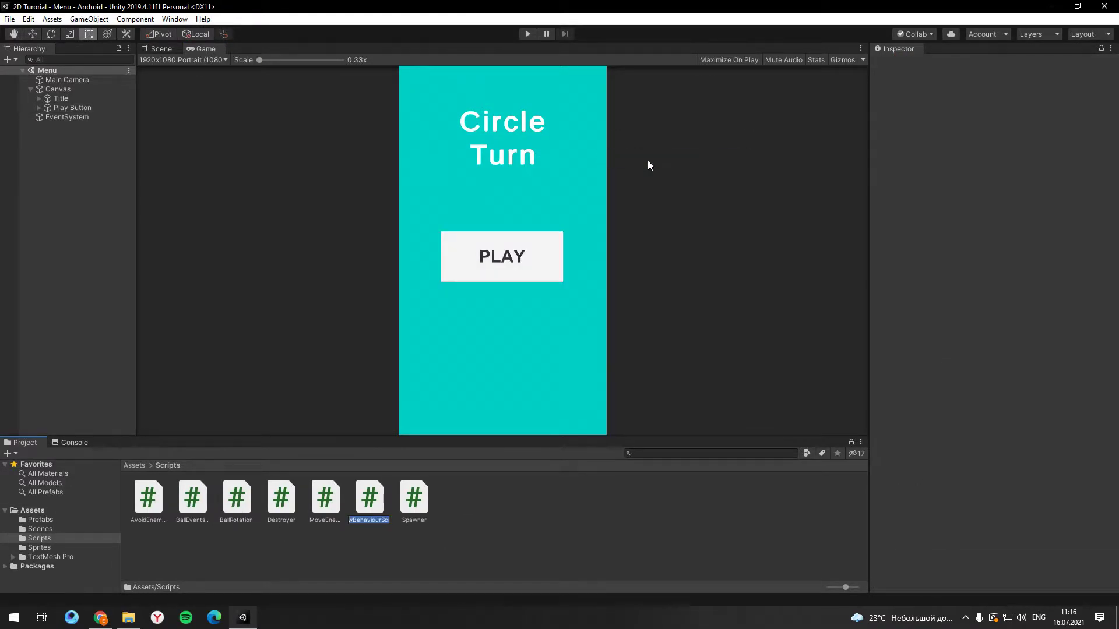
{"action": "type", "text": "MenuControlls"}
{"action": "key", "text": "Return"}
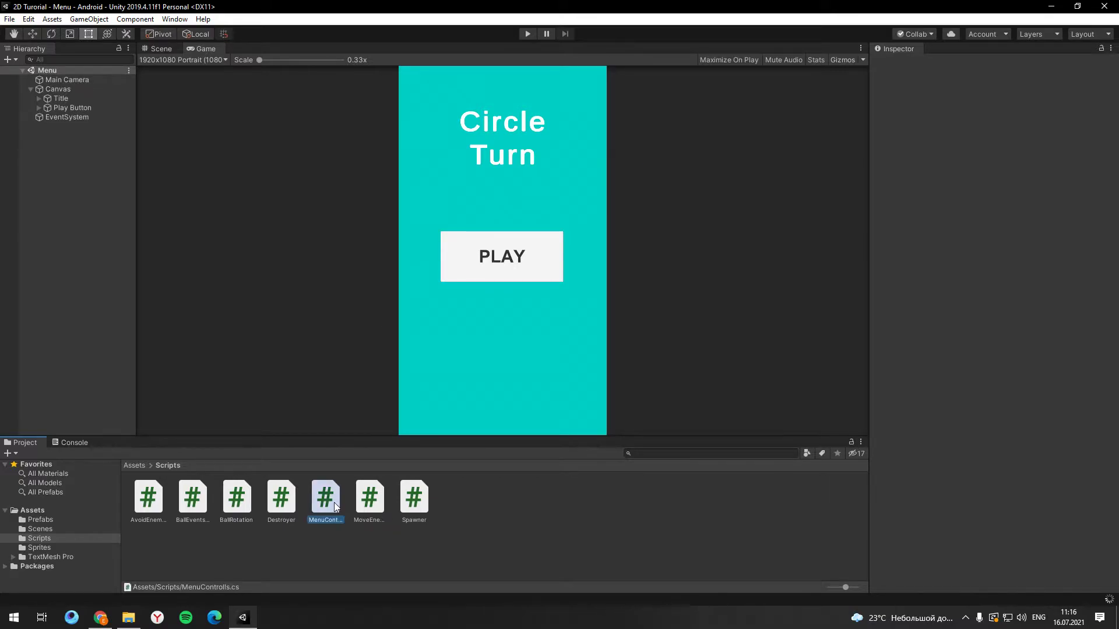
{"action": "double_click", "coordinate": [334, 502]}
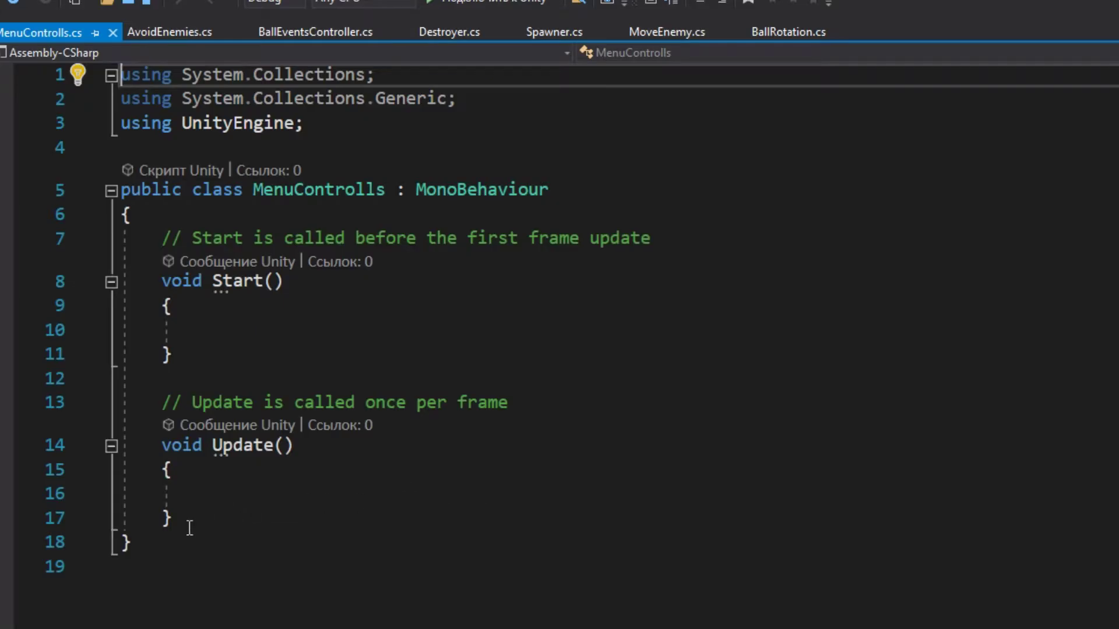
- Remove the default Start and Update methods and add 'using UnityEngine.SceneManagement;'
{"action": "left_click_drag", "start_coordinate": [260, 524], "coordinate": [175, 252]}
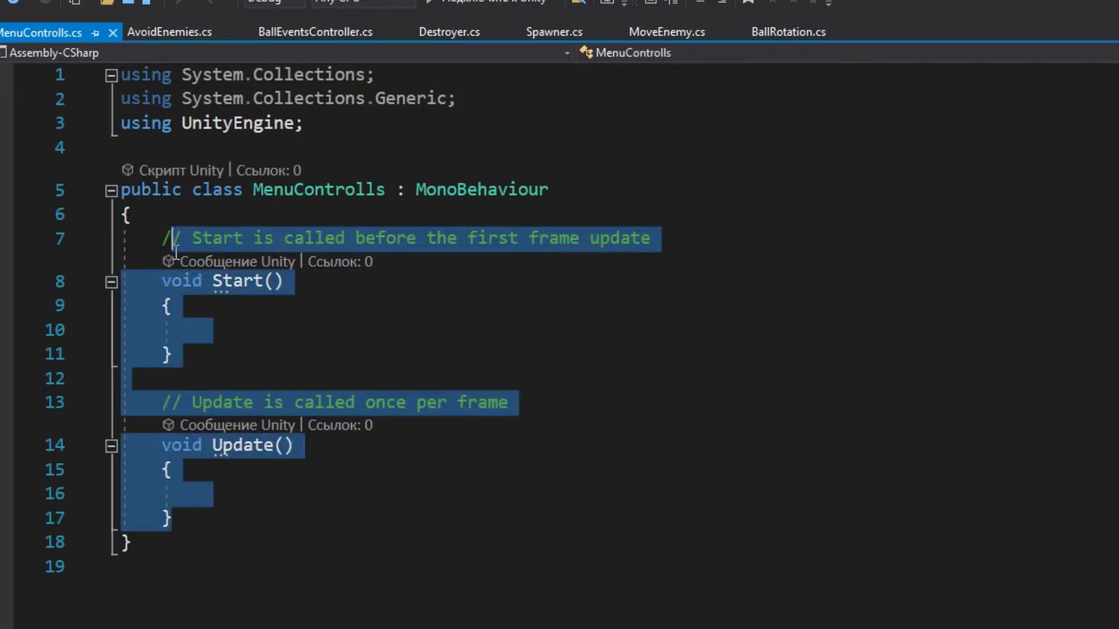
{"action": "key", "text": "BackSpace"}
{"action": "left_click", "coordinate": [335, 134]}
{"action": "key", "text": "Return"}
{"action": "type", "text": "using U"}
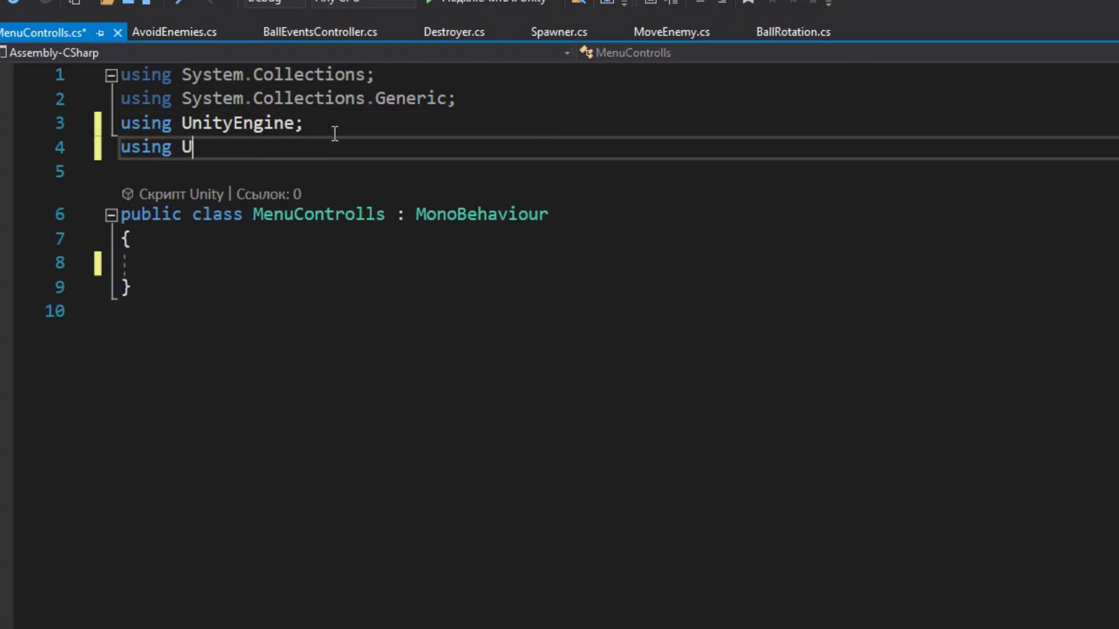
{"action": "type", "text": "nity "}
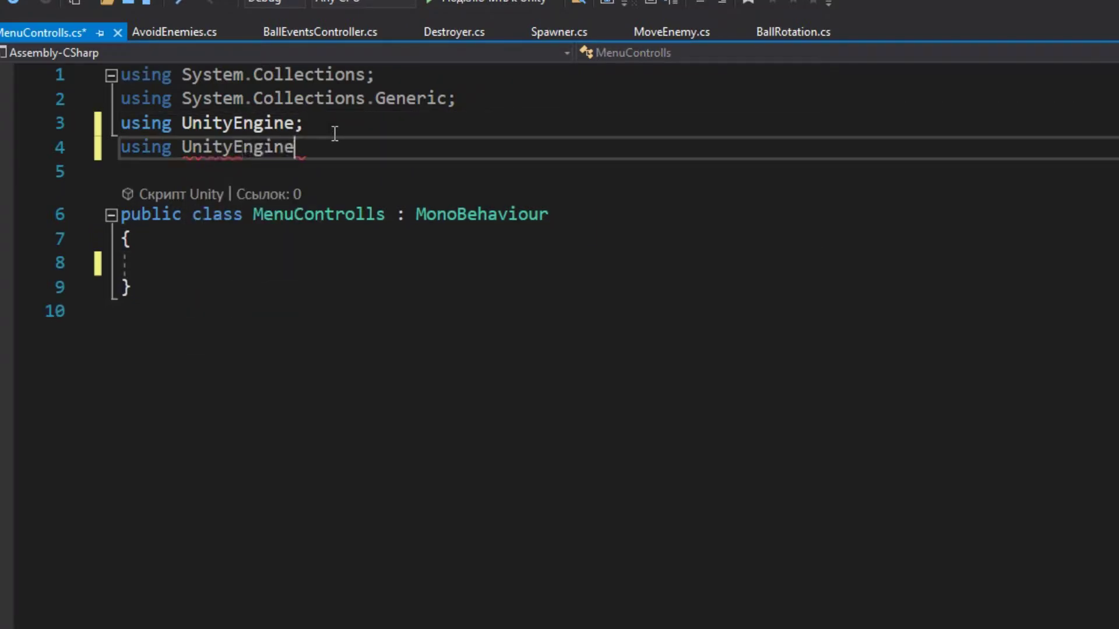
{"action": "type", "text": ".S"}
{"action": "key", "text": "Tab"}
{"action": "type", "text": ";"}
- Add a public StartGame method calling SceneManager.LoadScene(1) and save the script
{"action": "left_click", "coordinate": [312, 290]}
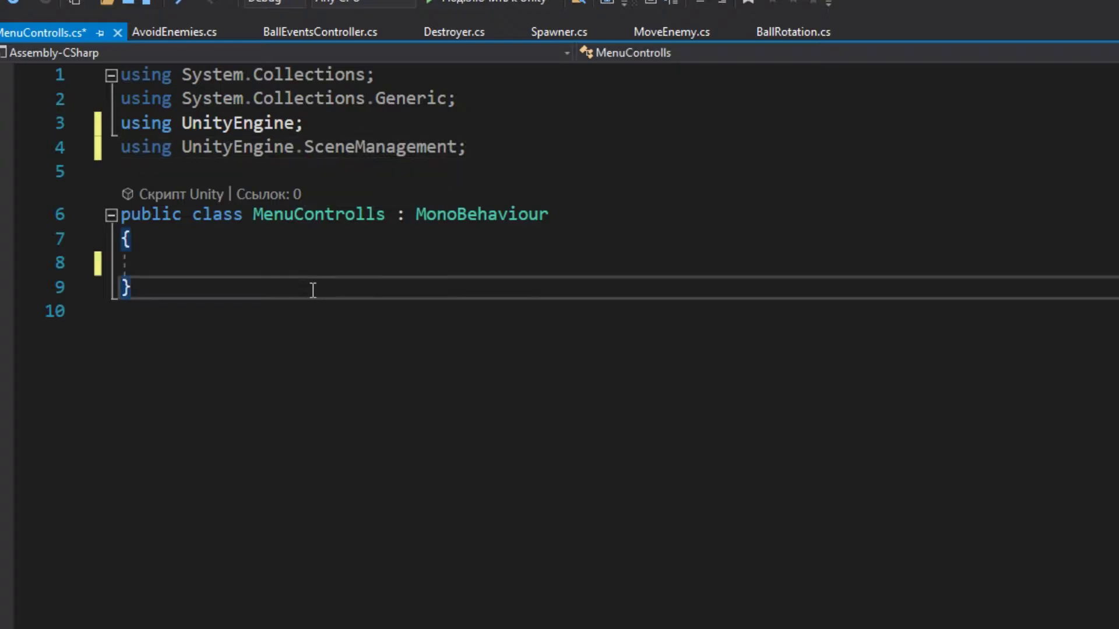
{"action": "key", "text": "Up"}
{"action": "type", "text": "public"}
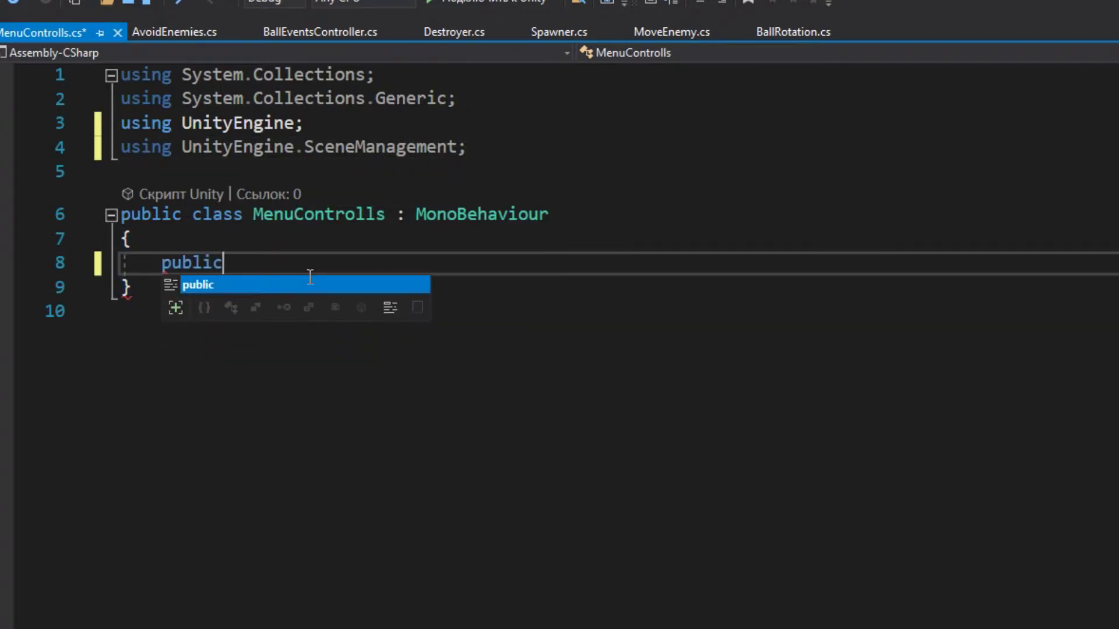
{"action": "type", "text": " void StartGame("}
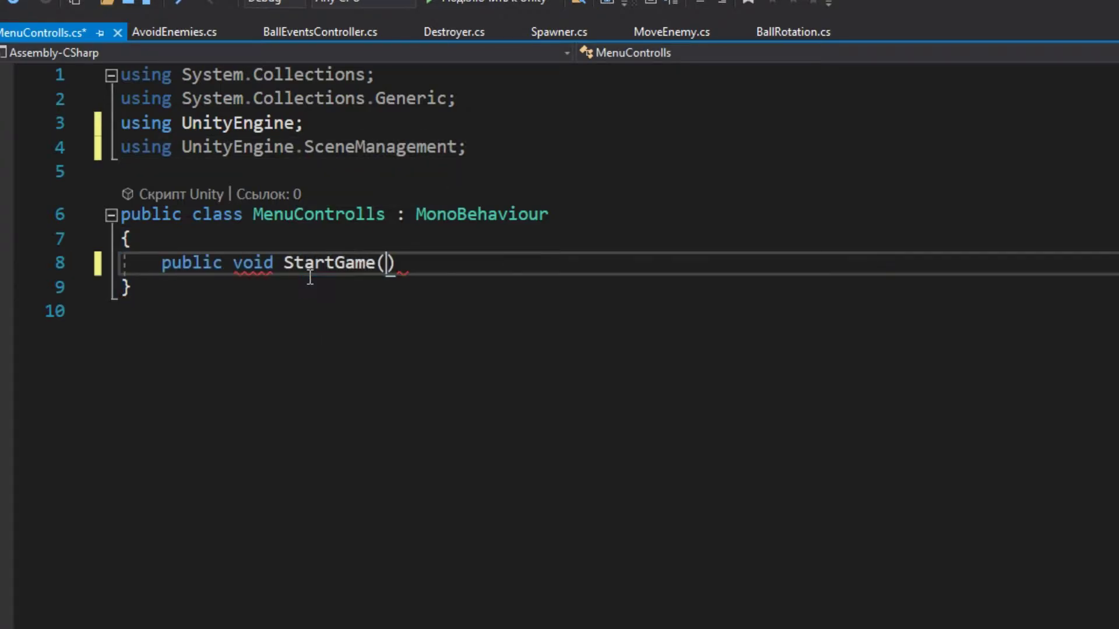
{"action": "type", "text": ") {"}
{"action": "key", "text": "Return"}
{"action": "type", "text": "Sce"}
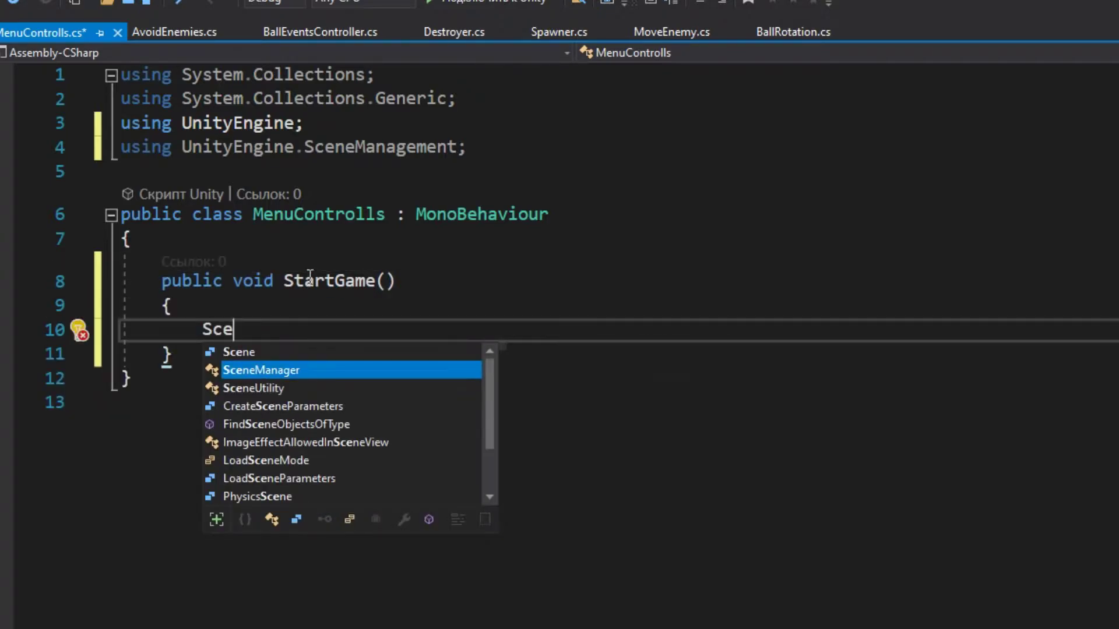
{"action": "type", "text": "neManager.LoadScene(1"}
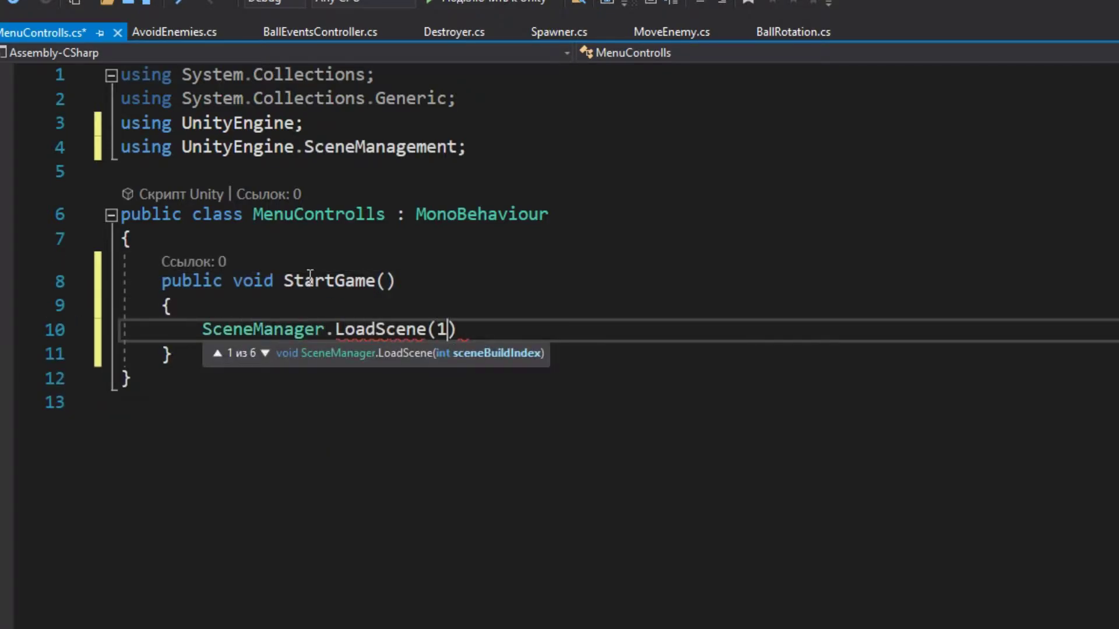
{"action": "type", "text": ");"}
{"action": "key", "text": "ctrl+s"}
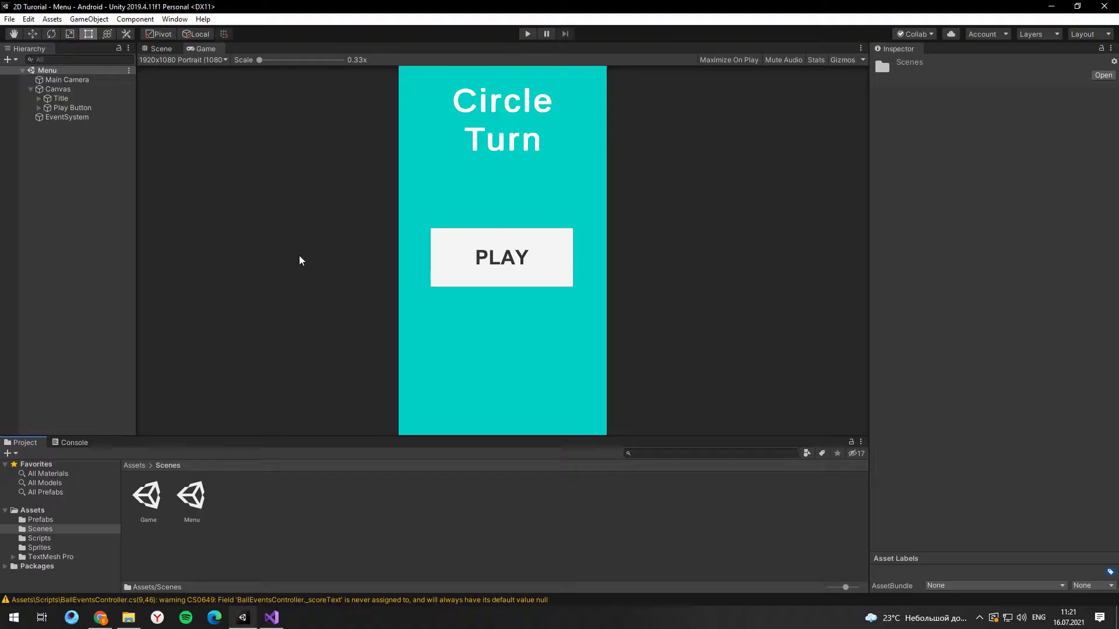
- Add Menu at index 0 and Game at index 1 in Build Settings, then reopen Menu
{"action": "left_click", "coordinate": [10, 18]}
{"action": "left_click", "coordinate": [35, 140]}
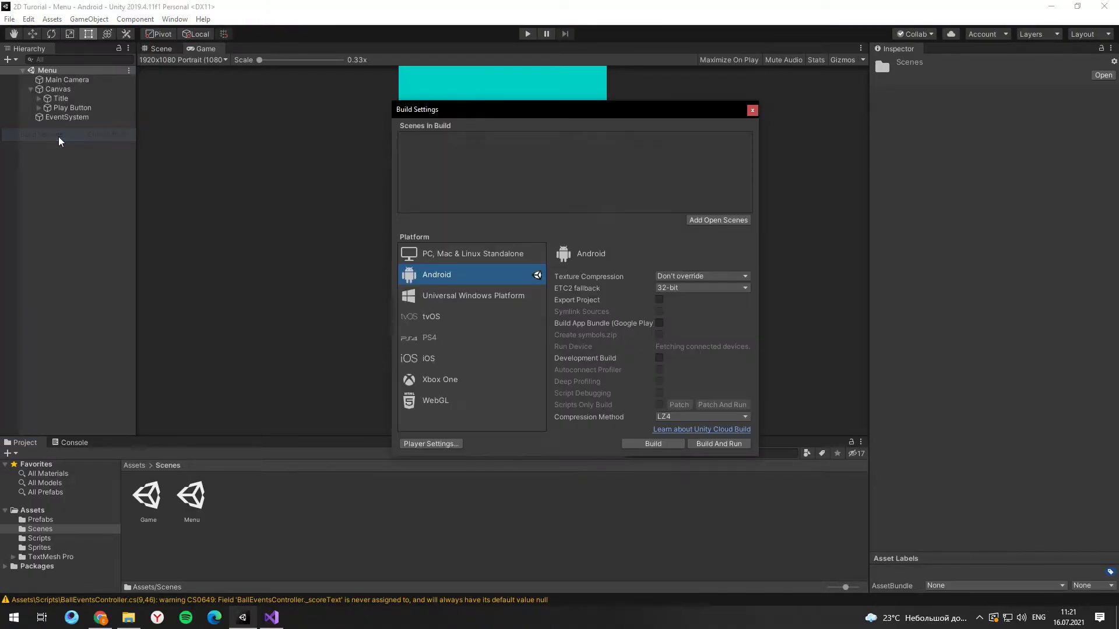
{"action": "left_click_drag", "start_coordinate": [510, 120], "coordinate": [466, 102]}
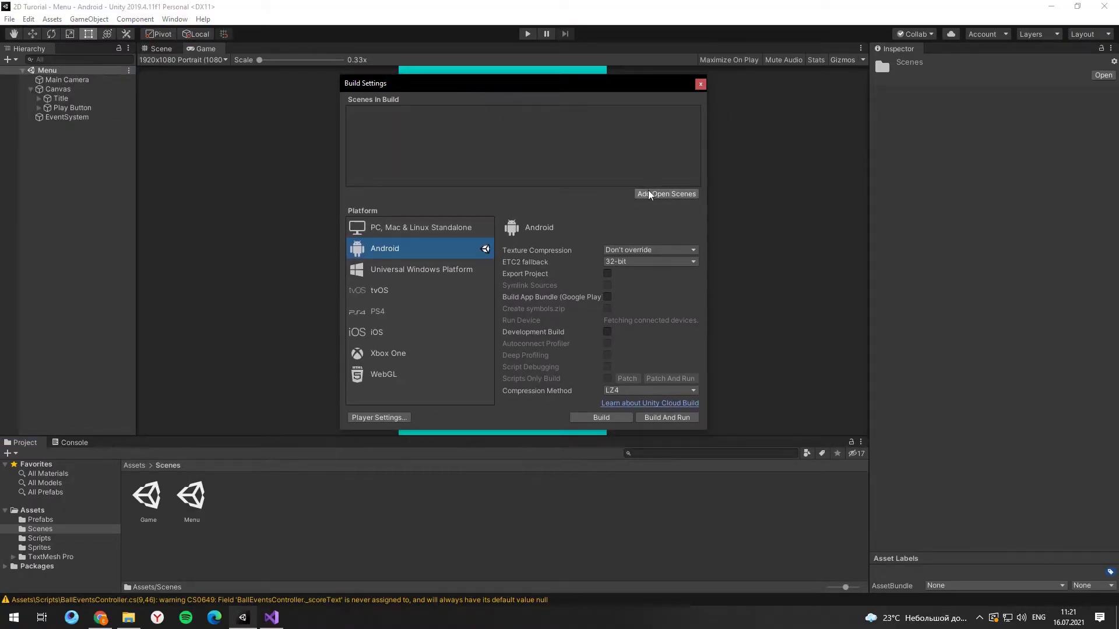
{"action": "double_click", "coordinate": [157, 512]}
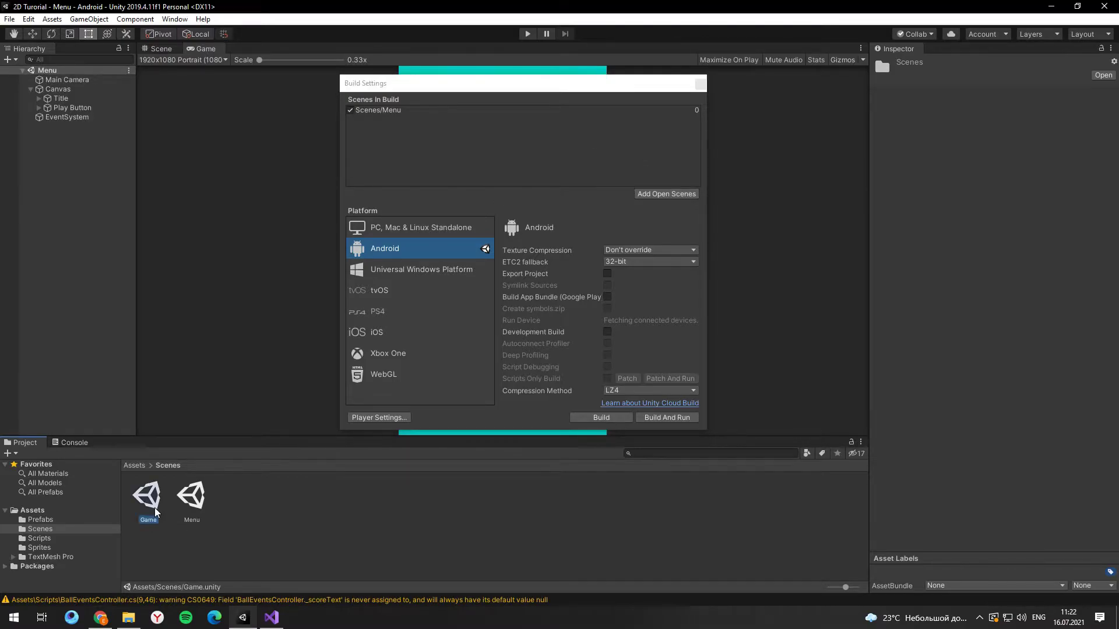
{"action": "left_click", "coordinate": [668, 193]}
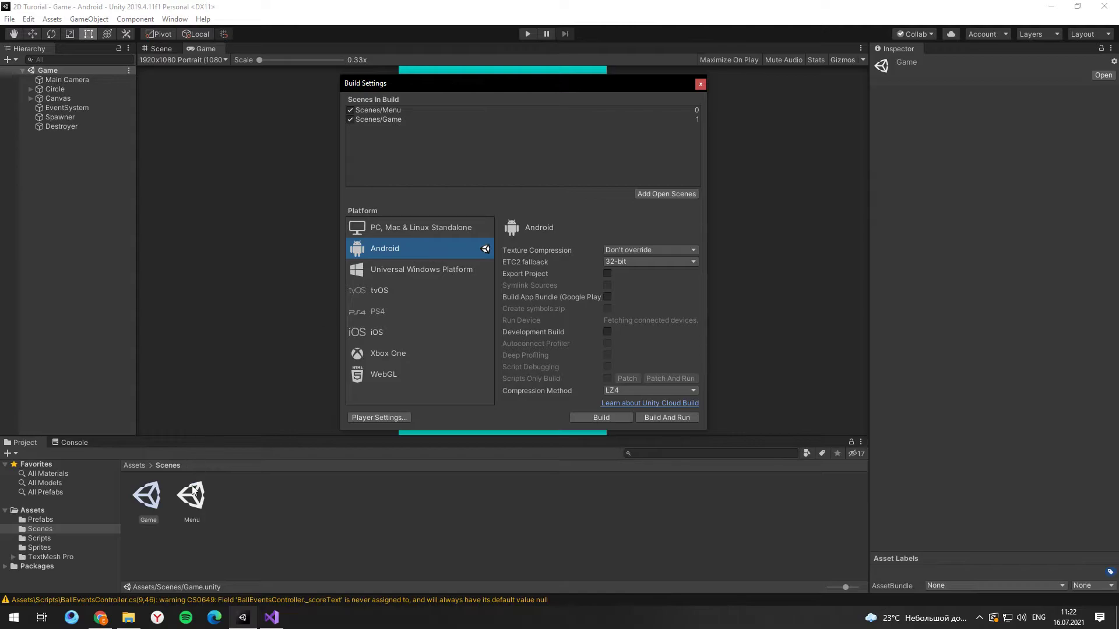
{"action": "double_click", "coordinate": [194, 511]}
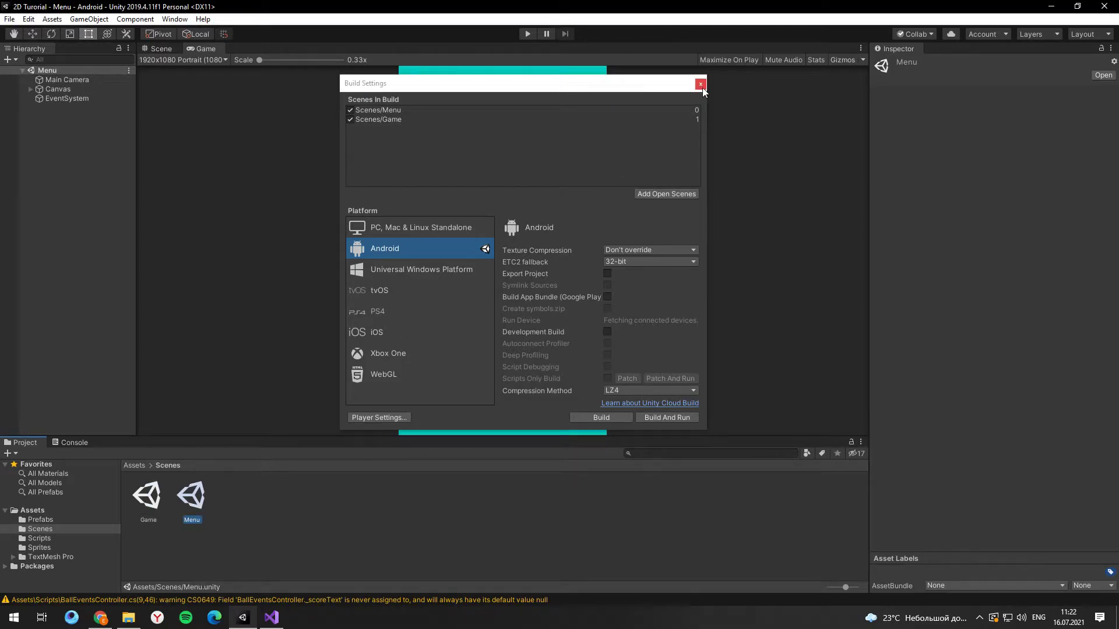
{"action": "left_click", "coordinate": [701, 84]}
- Attach the MenuControlls script to Main Camera
{"action": "left_click", "coordinate": [65, 80]}
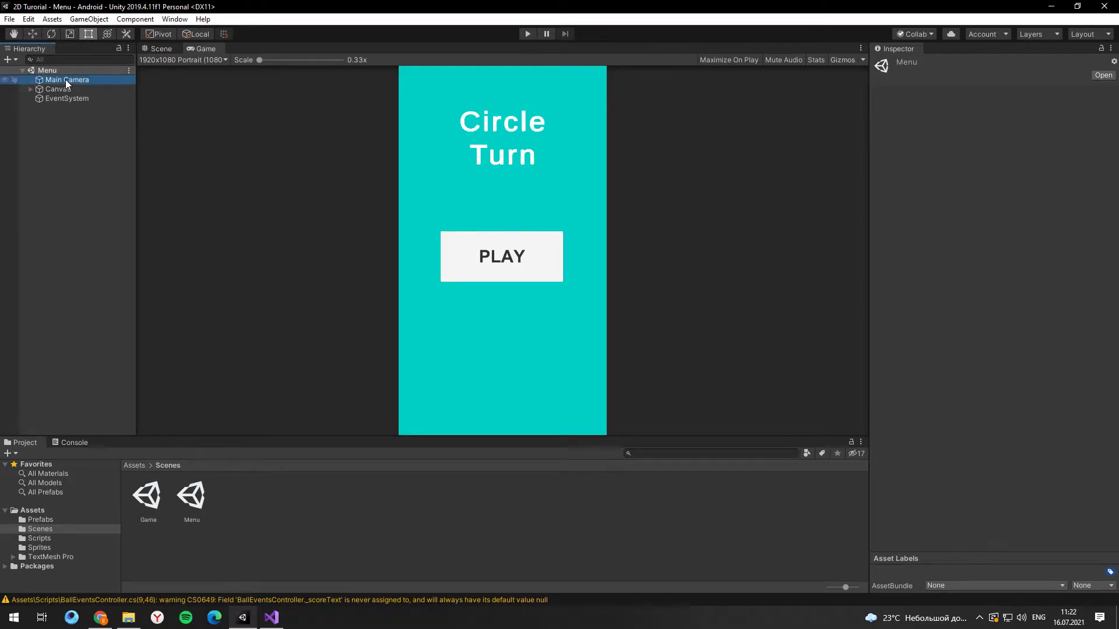
{"action": "left_click", "coordinate": [136, 466]}
{"action": "left_click", "coordinate": [1012, 399]}
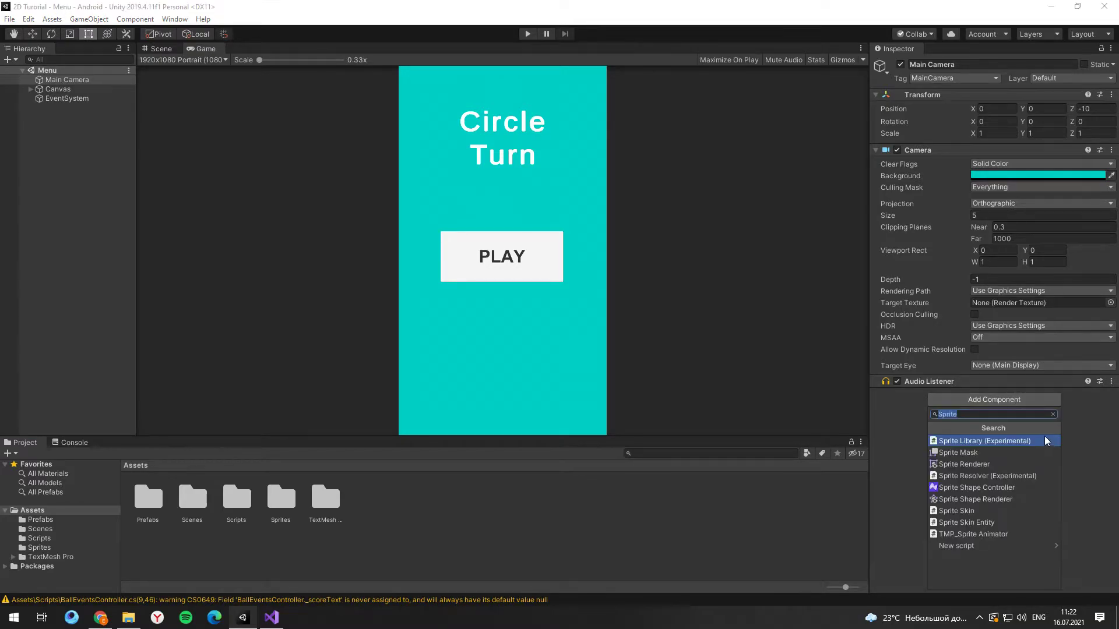
{"action": "type", "text": "menu"}
{"action": "left_click", "coordinate": [1042, 440]}
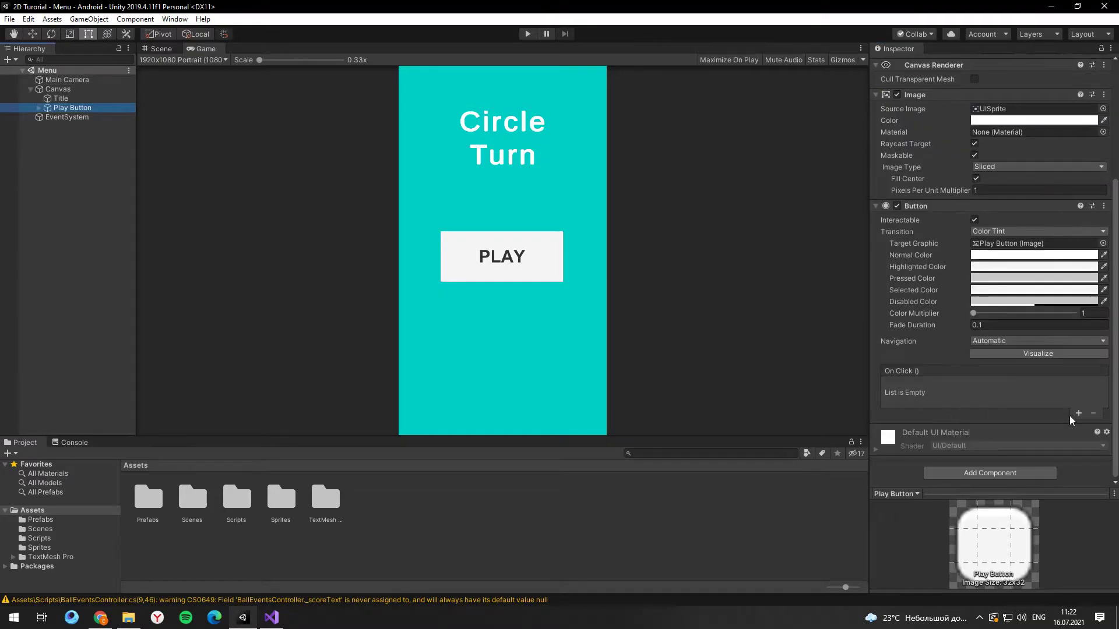
- Give the Play Button an On Click event calling Main Camera's MenuControlls.StartGame
{"action": "left_click", "coordinate": [1079, 413]}
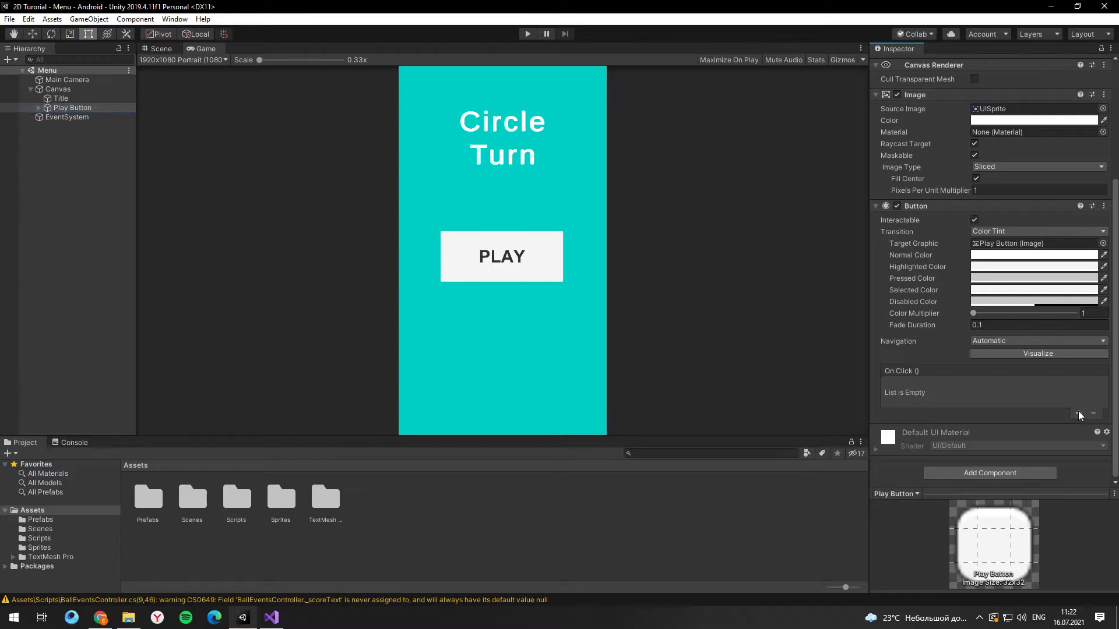
{"action": "left_click_drag", "start_coordinate": [66, 80], "coordinate": [920, 398]}
{"action": "left_click", "coordinate": [1008, 387]}
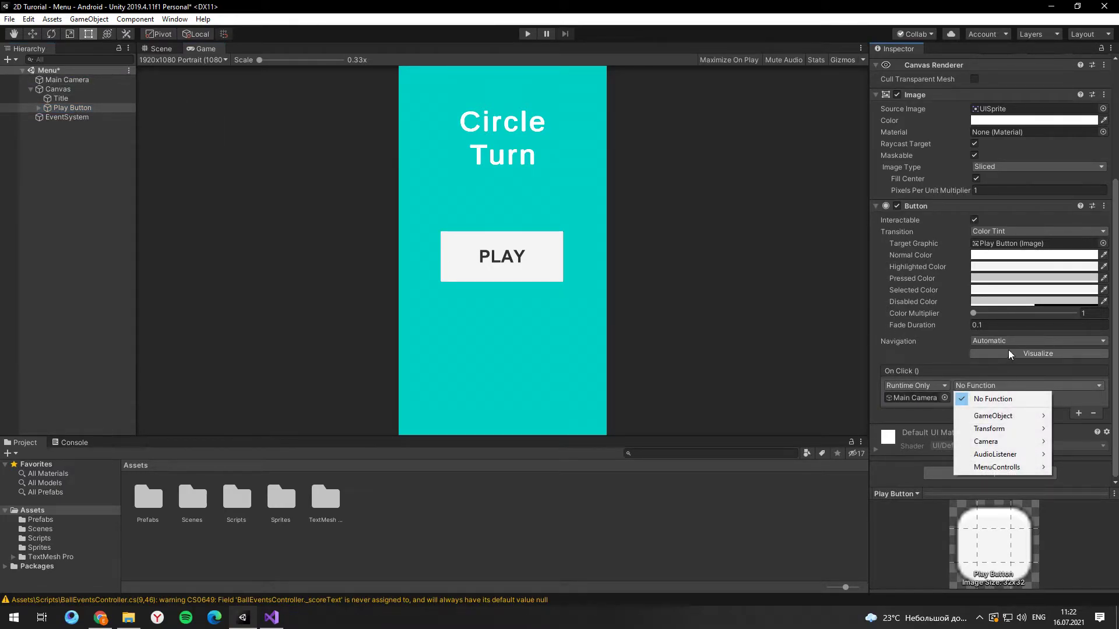
{"action": "mouse_move", "coordinate": [1026, 467]}
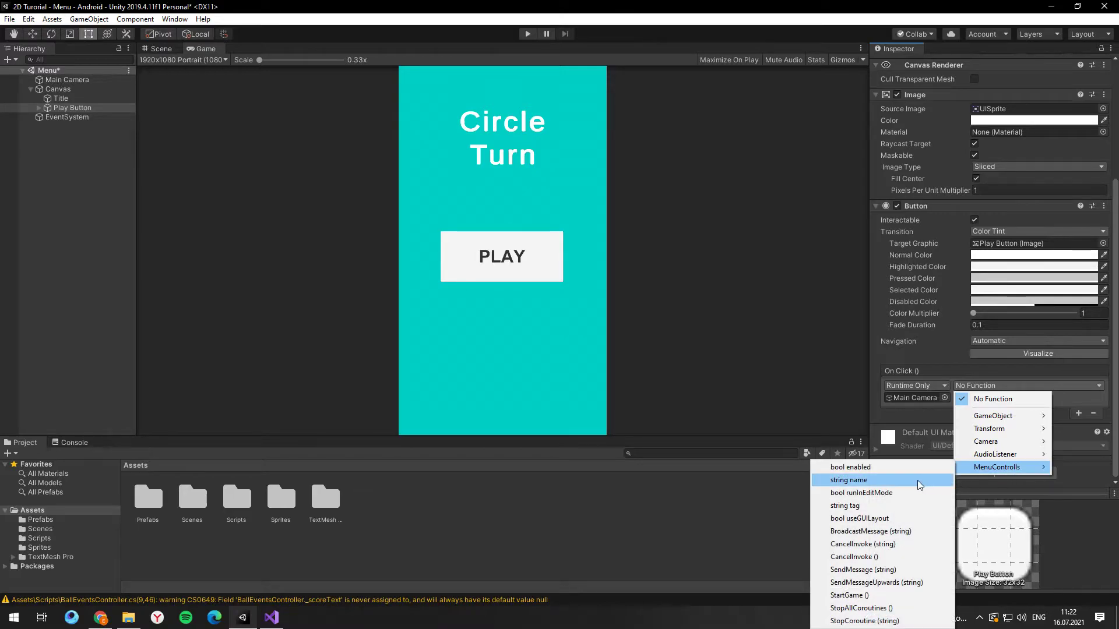
{"action": "left_click", "coordinate": [885, 596]}
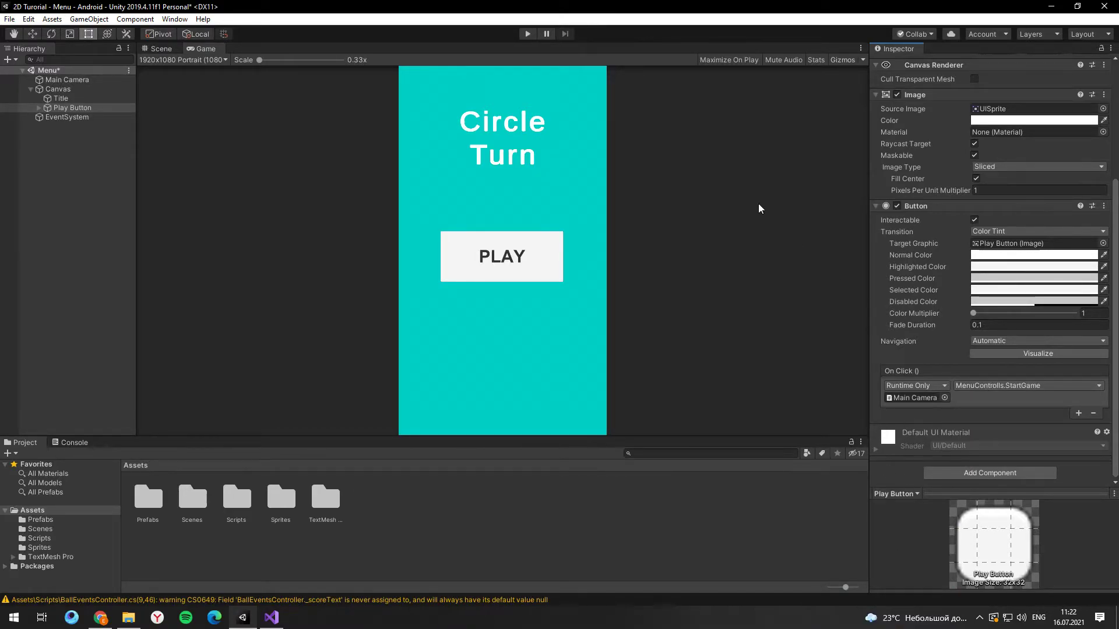
- Test in Play mode that PLAY loads the Game scene
{"action": "left_click", "coordinate": [528, 34]}
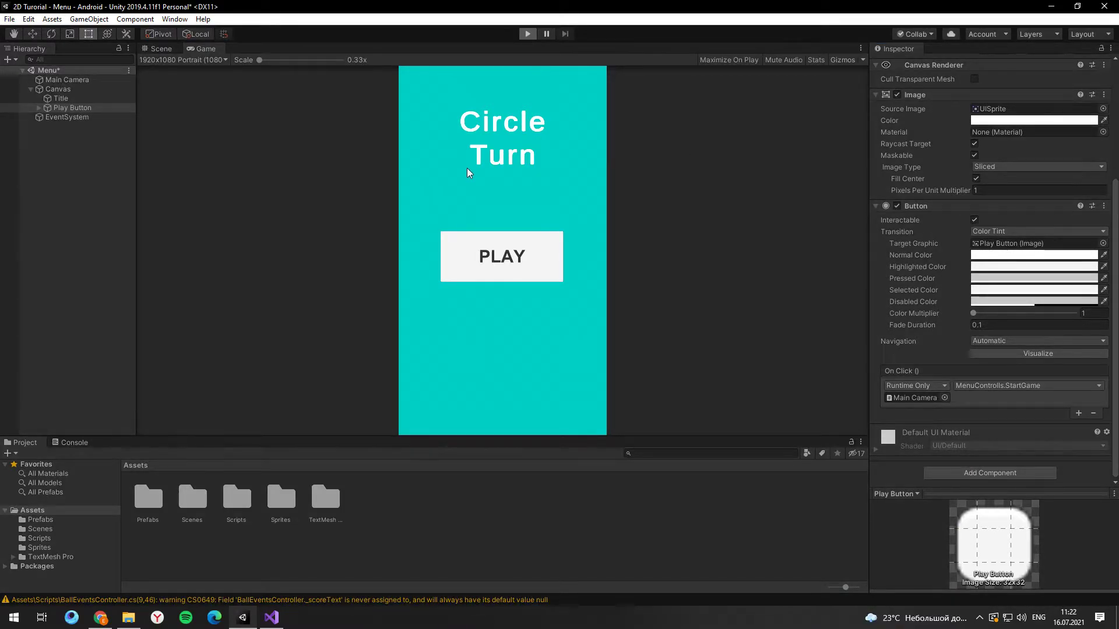
{"action": "left_click", "coordinate": [448, 279]}
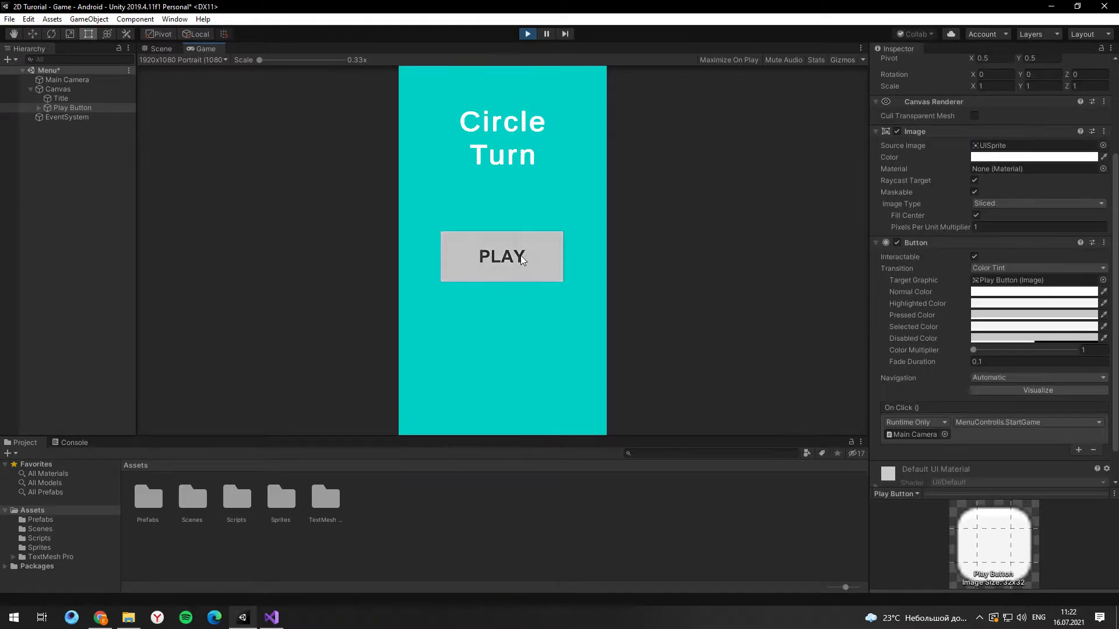
{"action": "left_click", "coordinate": [519, 270]}
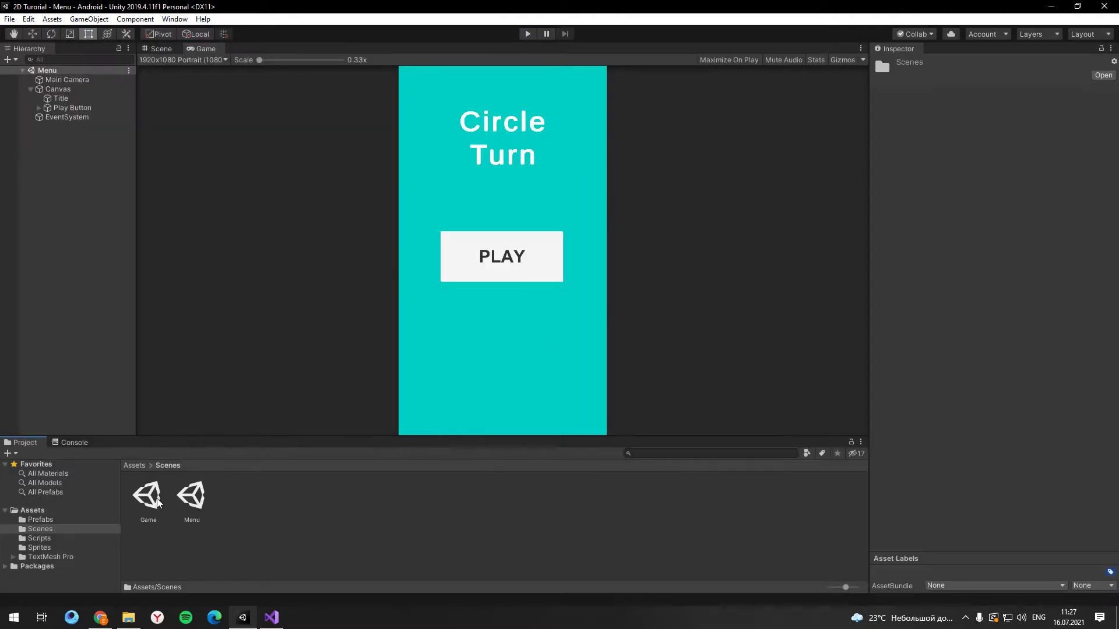
- Rename the Menu (1) scene asset to 'Lose Scene' and open it
{"action": "left_click", "coordinate": [205, 505]}
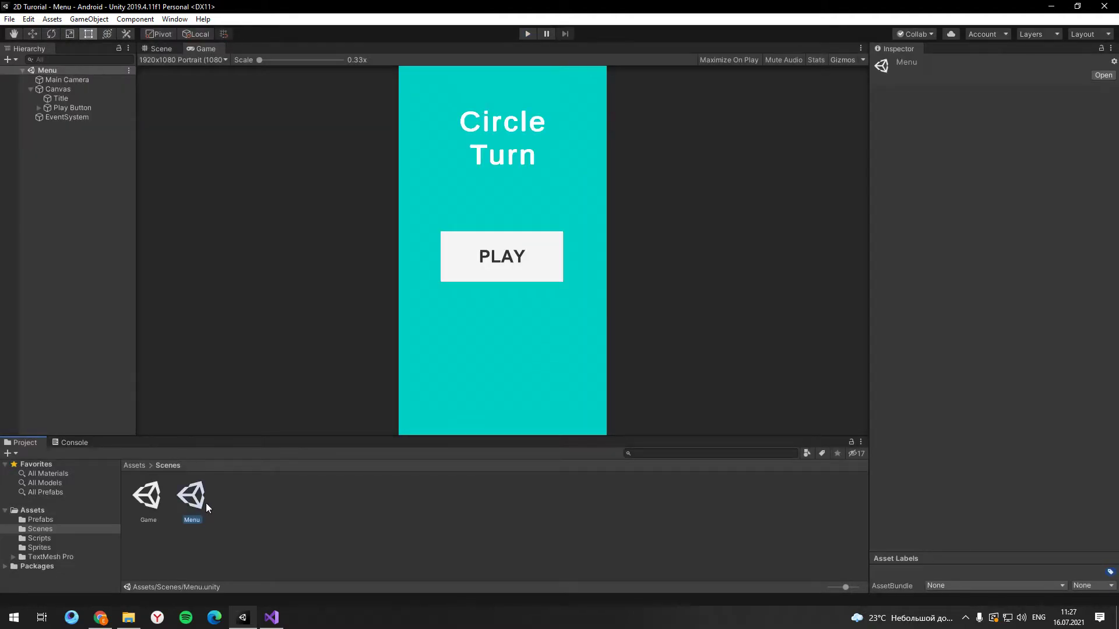
{"action": "right_click", "coordinate": [194, 503]}
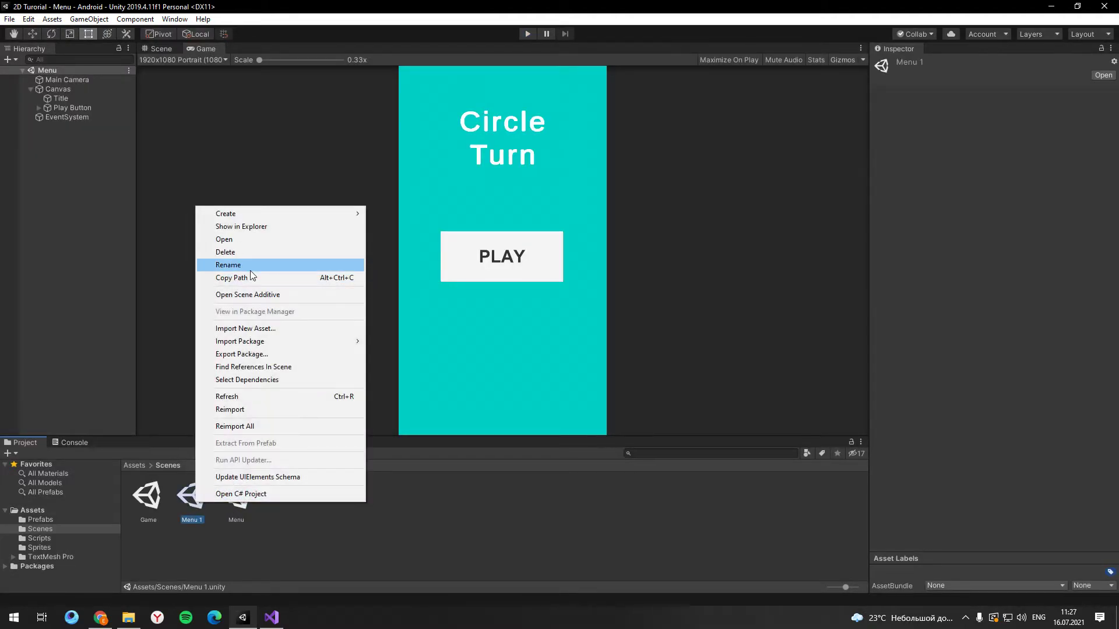
{"action": "left_click", "coordinate": [248, 266]}
{"action": "type", "text": "Lose Scene"}
{"action": "key", "text": "Return"}
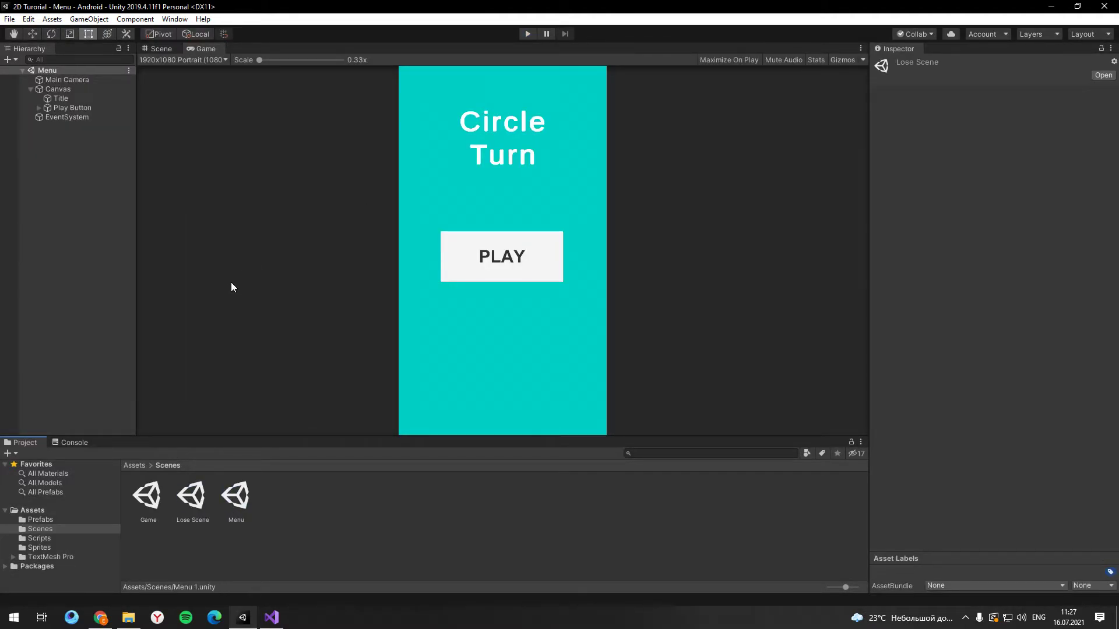
{"action": "double_click", "coordinate": [203, 494]}
- Rename the Play Button object to Menu and clear its On Click function
{"action": "left_click", "coordinate": [30, 89]}
{"action": "left_click", "coordinate": [48, 107]}
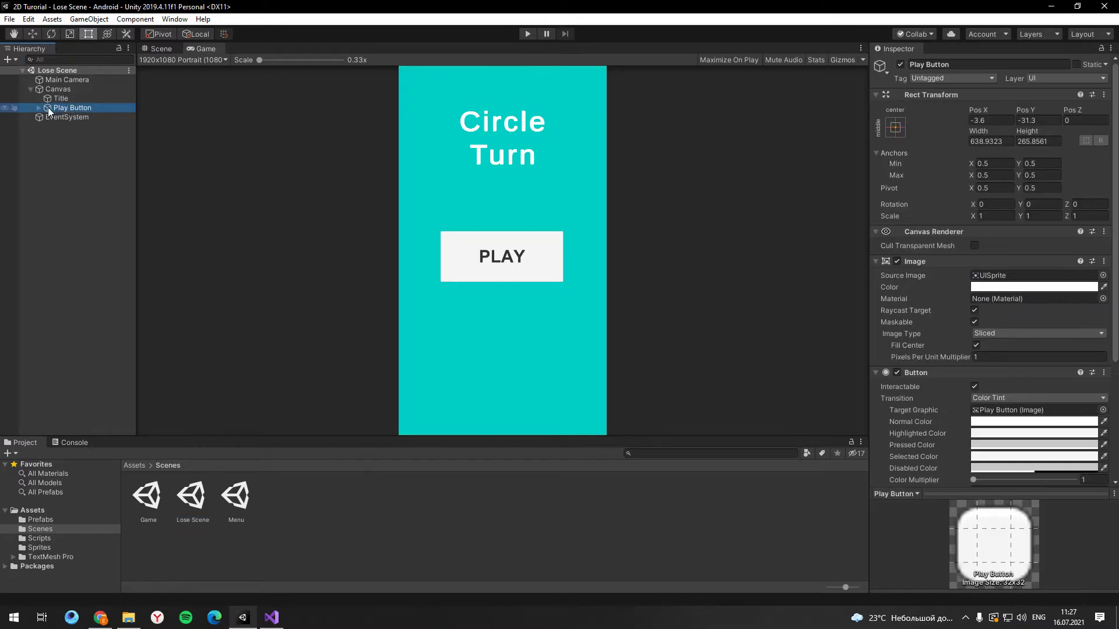
{"action": "right_click", "coordinate": [53, 109]}
{"action": "left_click", "coordinate": [117, 137]}
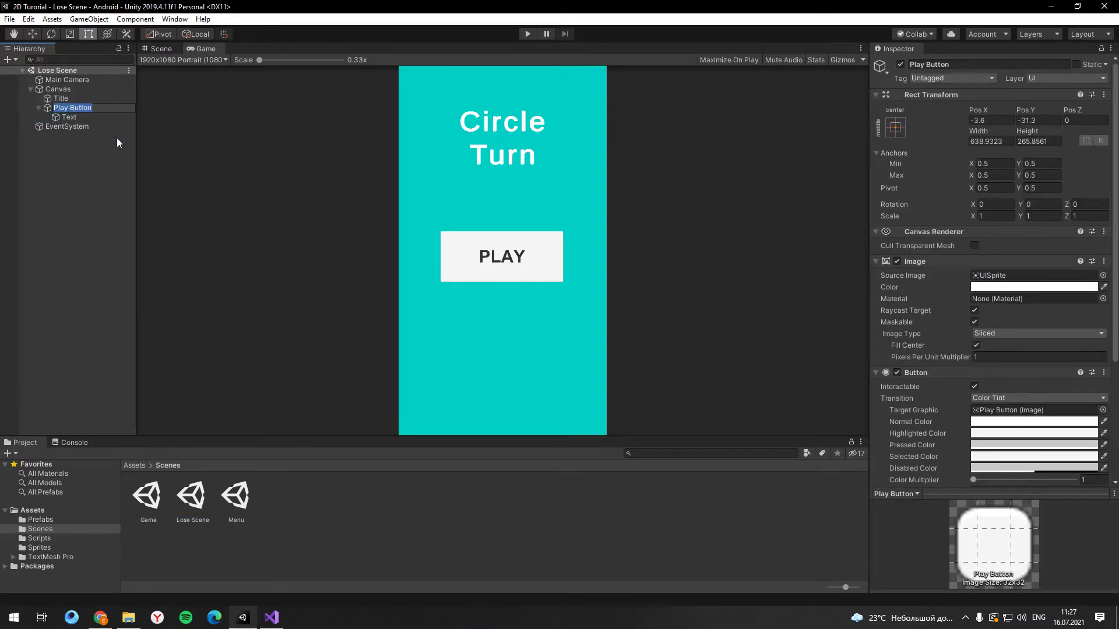
{"action": "type", "text": "Menu"}
{"action": "key", "text": "Return"}
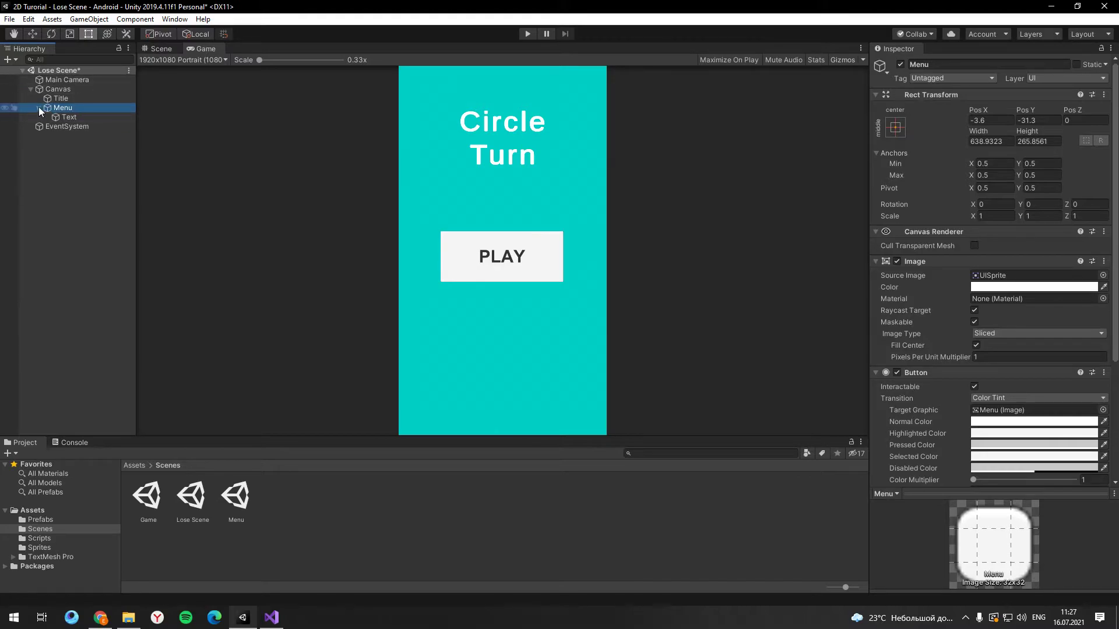
{"action": "left_click", "coordinate": [38, 108]}
{"action": "scroll", "coordinate": [1015, 333], "scroll_direction": "down", "scroll_amount": 5}
{"action": "left_click", "coordinate": [1040, 387]}
{"action": "left_click", "coordinate": [1008, 398]}
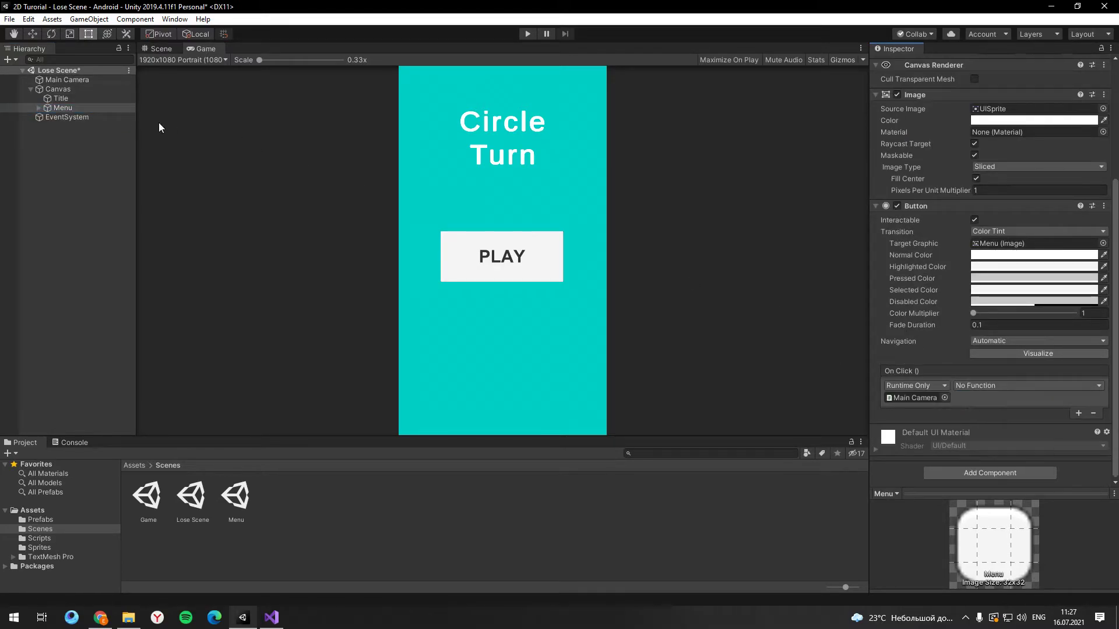
- Duplicate the Menu button, move the copy below it, and name it Restart
{"action": "key", "text": "ctrl+d"}
{"action": "left_click", "coordinate": [161, 48]}
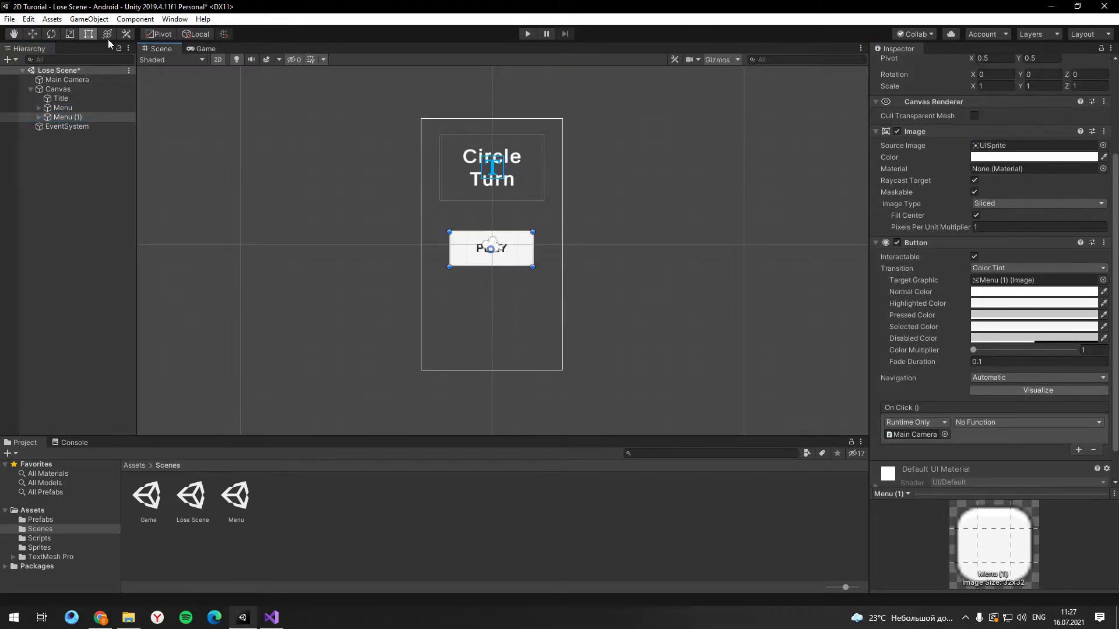
{"action": "left_click", "coordinate": [33, 34]}
{"action": "left_click_drag", "start_coordinate": [481, 197], "coordinate": [482, 239]}
{"action": "left_click", "coordinate": [198, 48]}
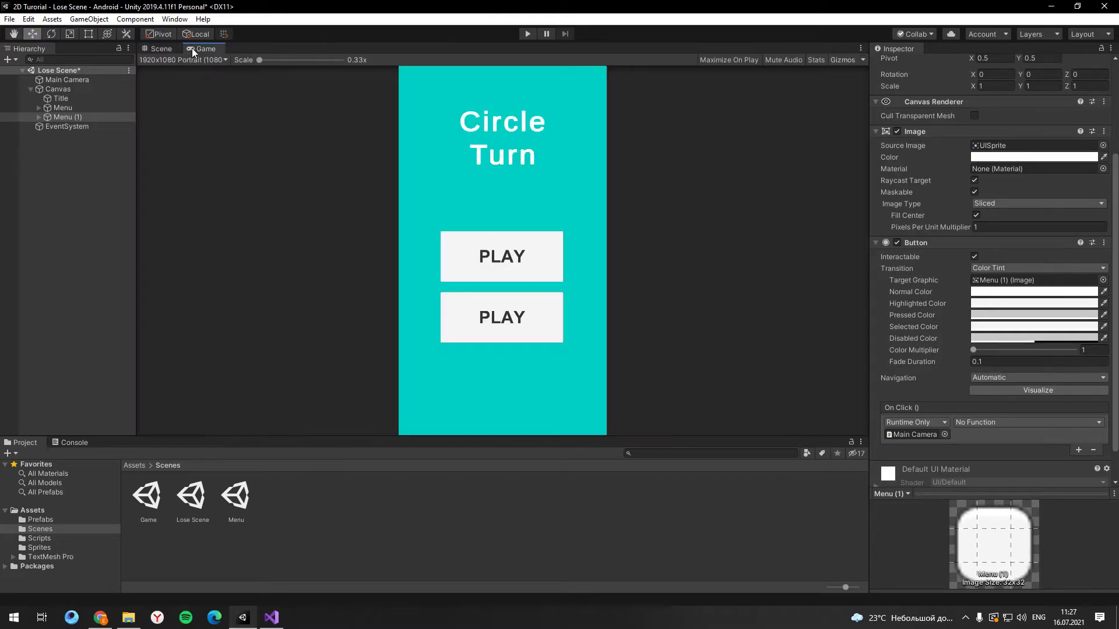
{"action": "right_click", "coordinate": [63, 117]}
{"action": "left_click", "coordinate": [106, 154]}
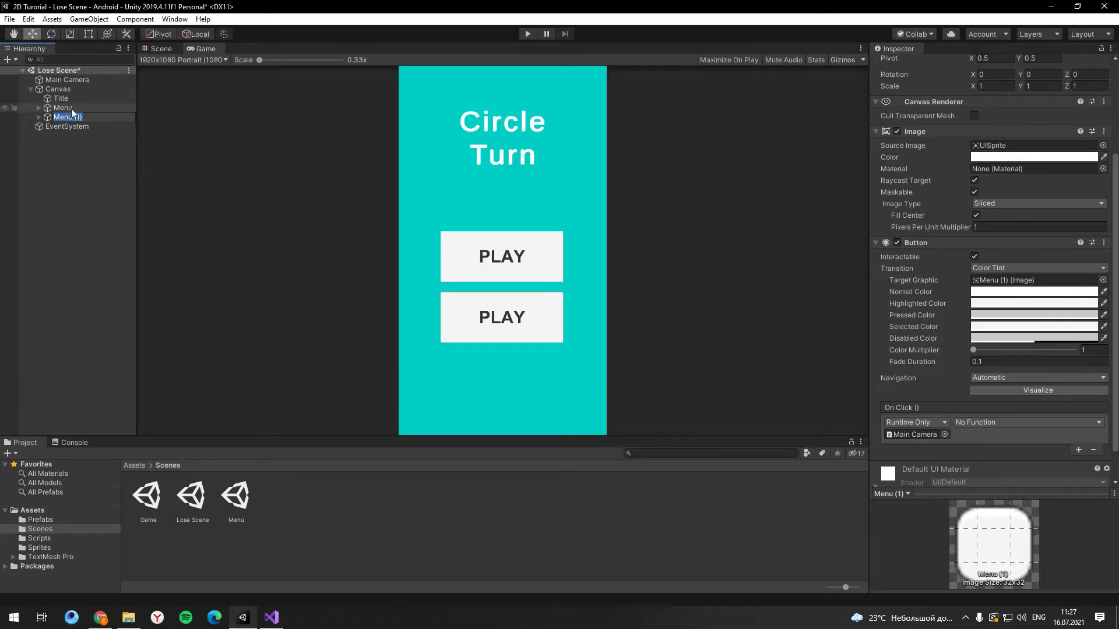
{"action": "type", "text": "Restart"}
{"action": "key", "text": "Return"}
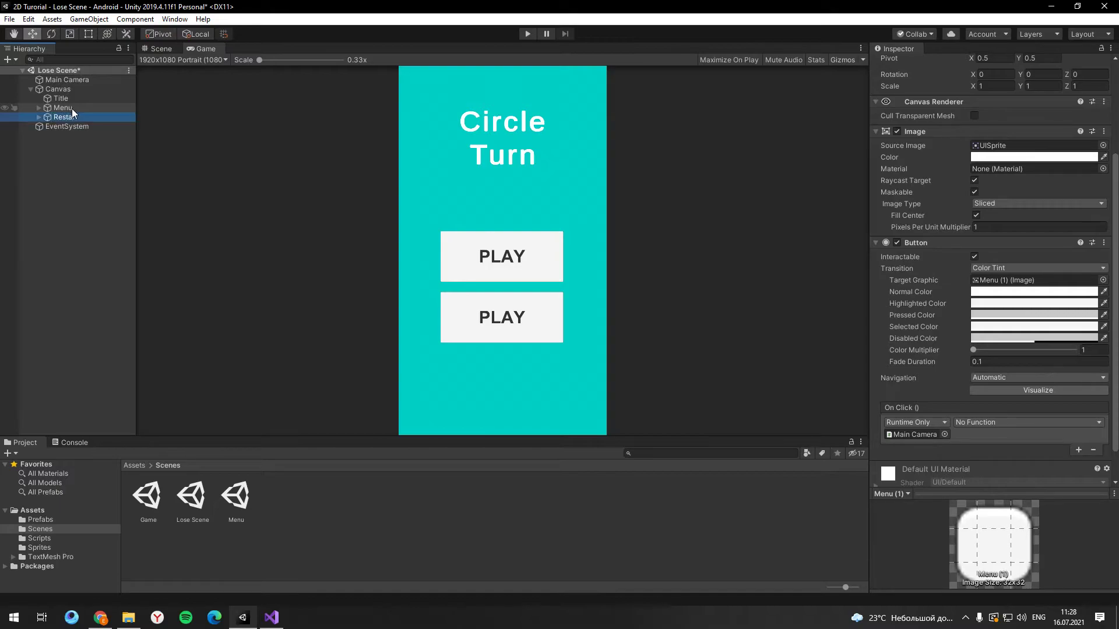
- Change the Restart button's label text to RESTART
{"action": "left_click", "coordinate": [38, 117]}
{"action": "left_click", "coordinate": [87, 126]}
{"action": "key", "text": "BackSpace"}
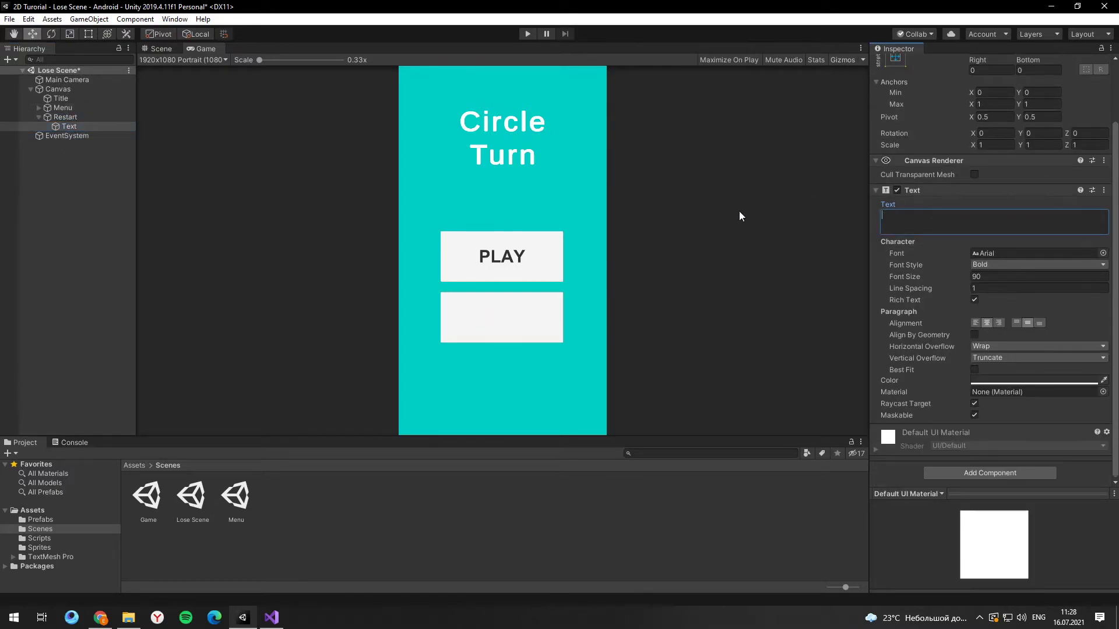
{"action": "type", "text": "RESTART"}
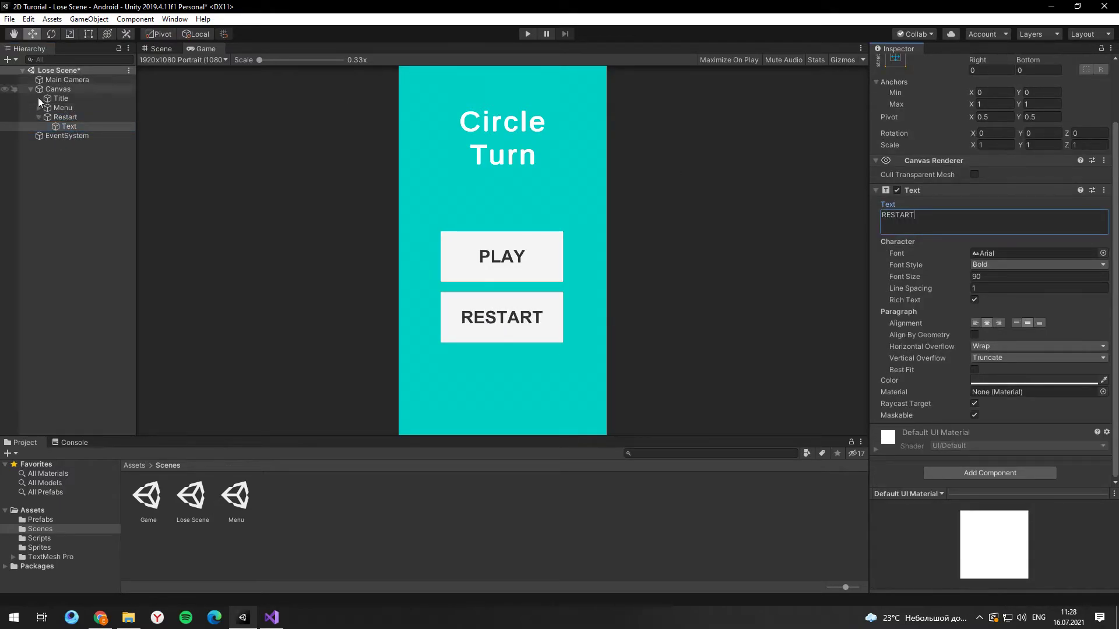
{"action": "left_click", "coordinate": [39, 107]}
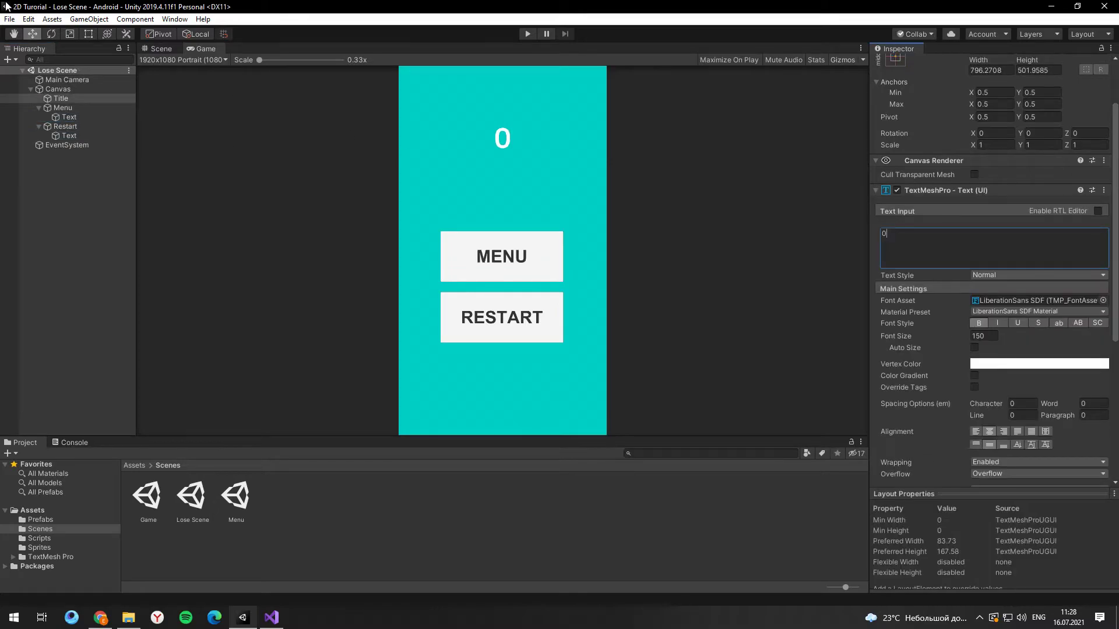
- Check the scene order in File > Build Settings, then close it
{"action": "left_click", "coordinate": [8, 20]}
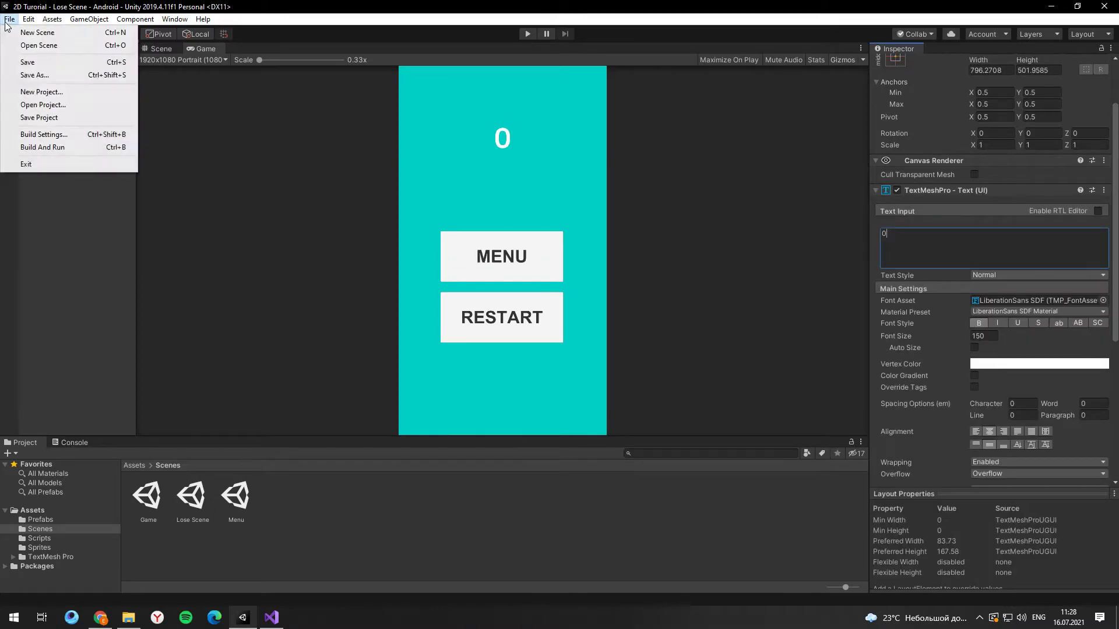
{"action": "left_click", "coordinate": [44, 135]}
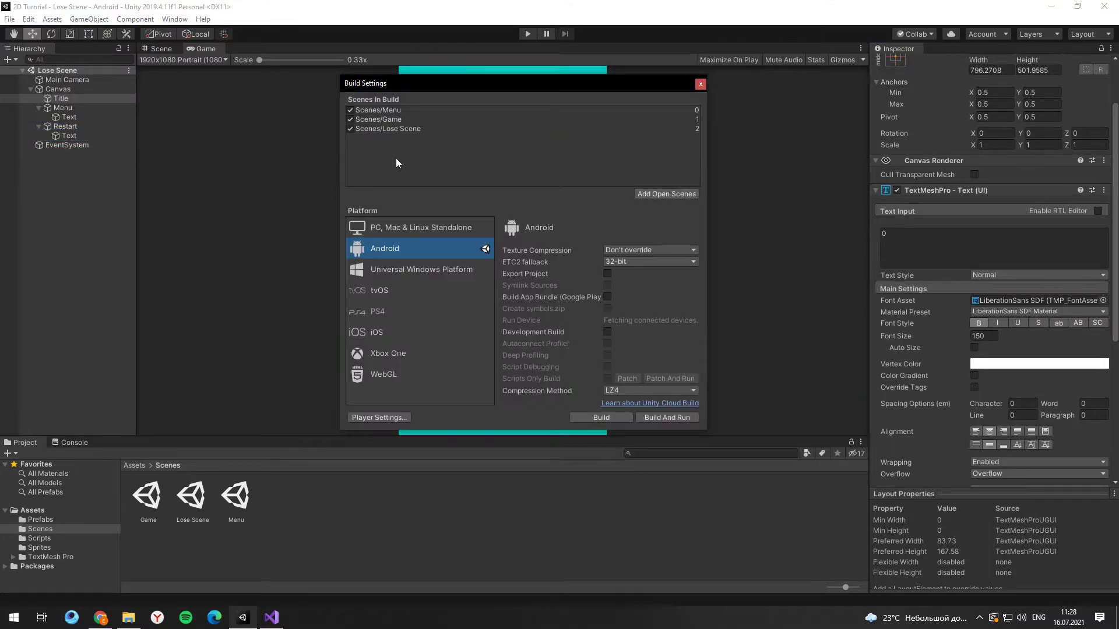
{"action": "left_click", "coordinate": [699, 85]}
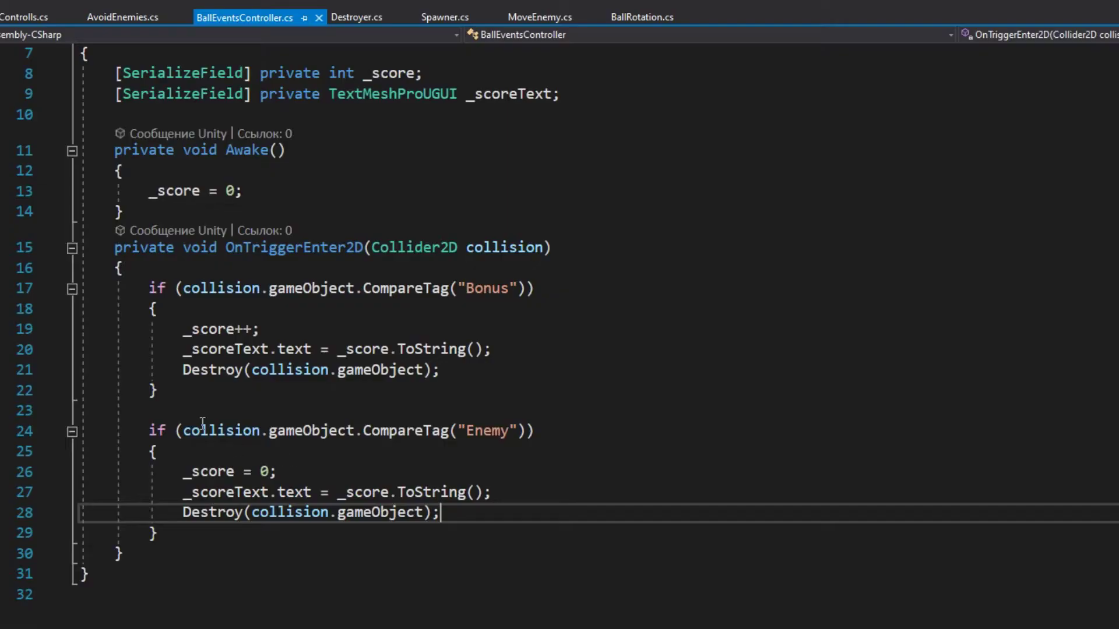
- Replace the score reset with PlayerPrefs.SetInt("score", _score) and save BallEventsController
{"action": "scroll", "coordinate": [213, 180], "scroll_direction": "up", "scroll_amount": 1}
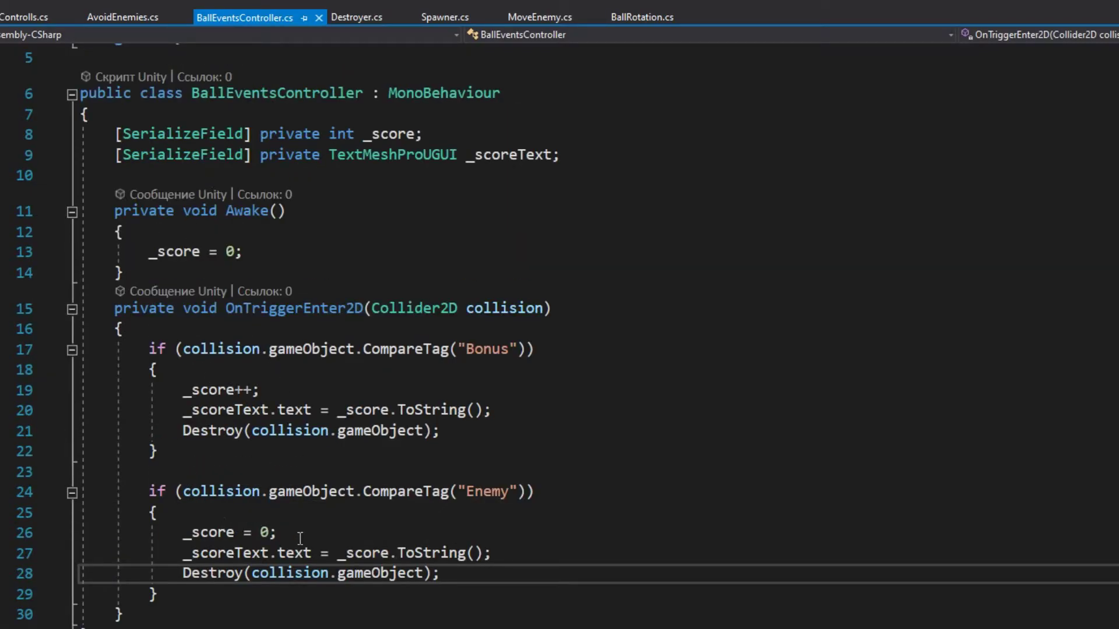
{"action": "left_click_drag", "start_coordinate": [277, 532], "coordinate": [183, 532]}
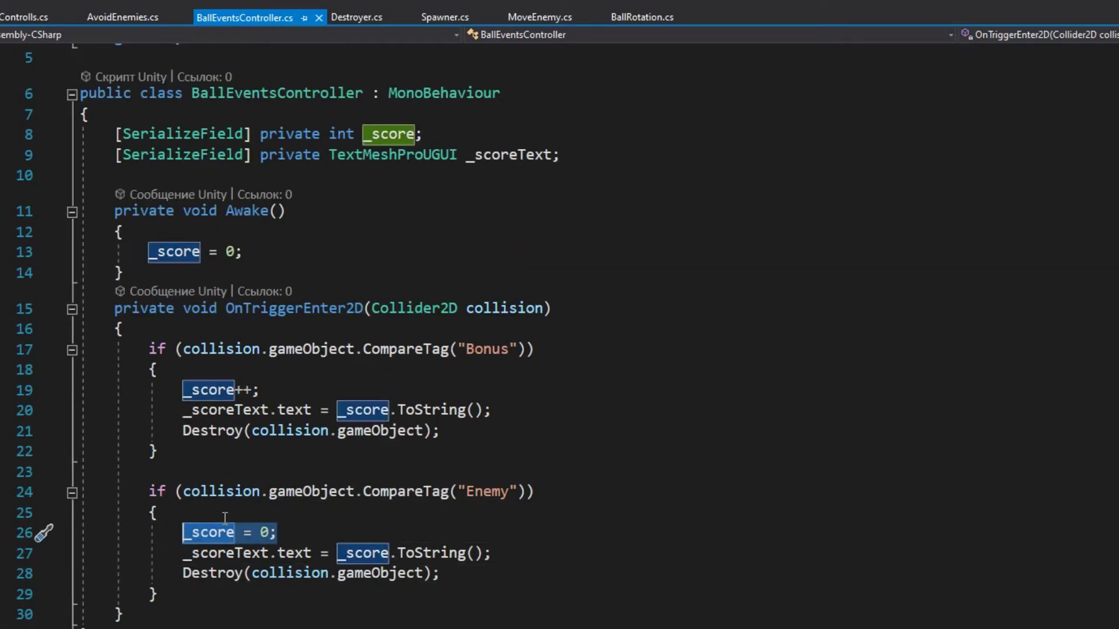
{"action": "key", "text": "Delete"}
{"action": "type", "text": "Pl"}
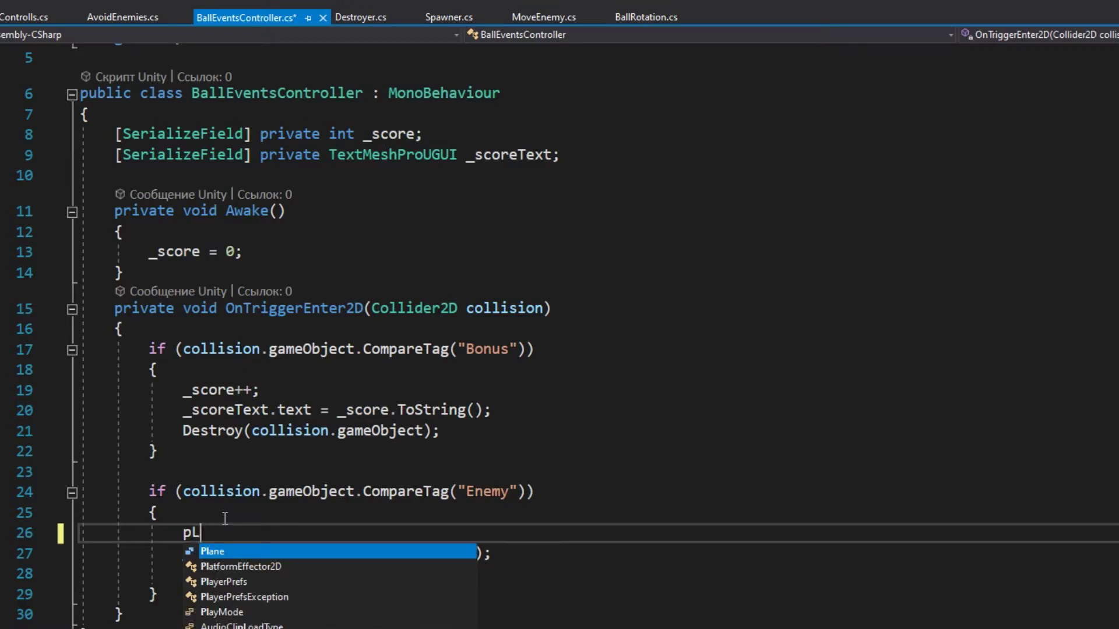
{"action": "type", "text": "ayerPrefs."}
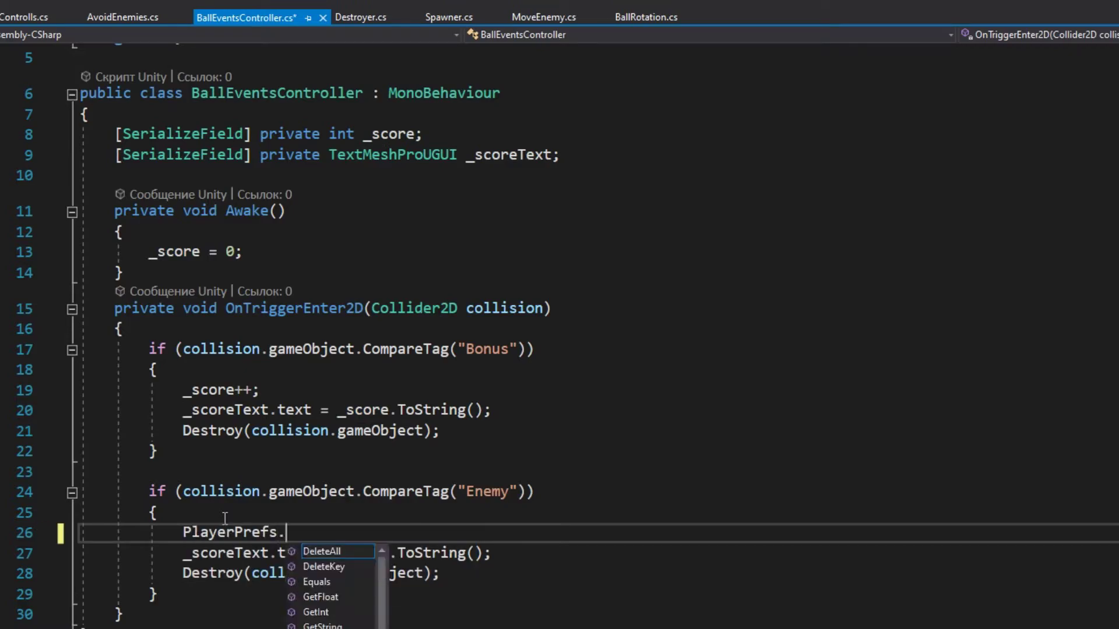
{"action": "type", "text": "SetInt(\""}
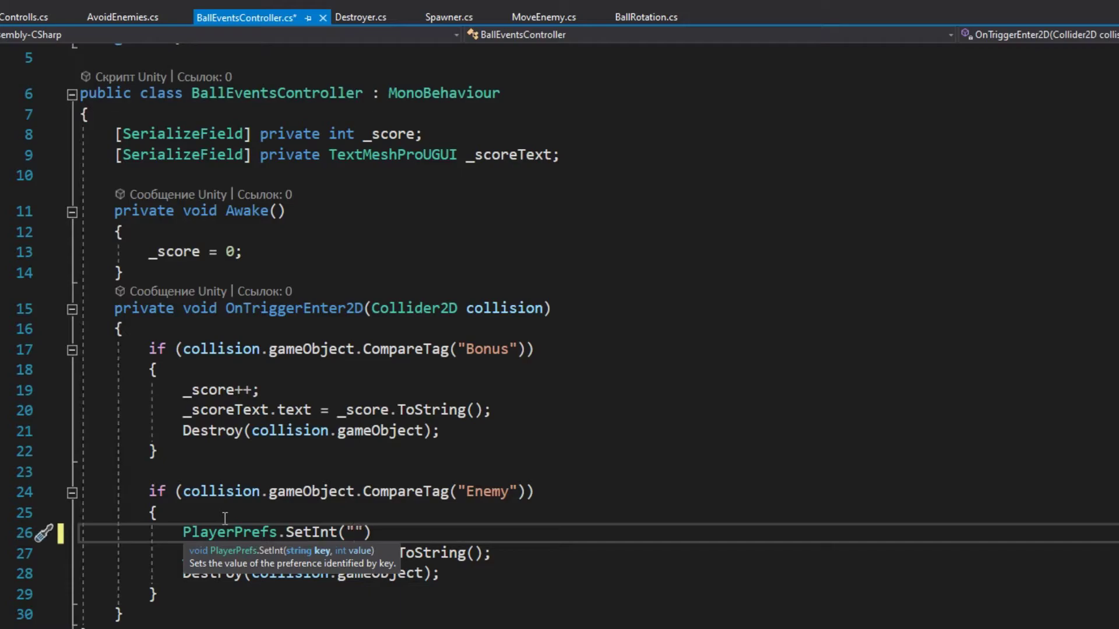
{"action": "type", "text": "score"}
{"action": "type", "text": "\", _score)"}
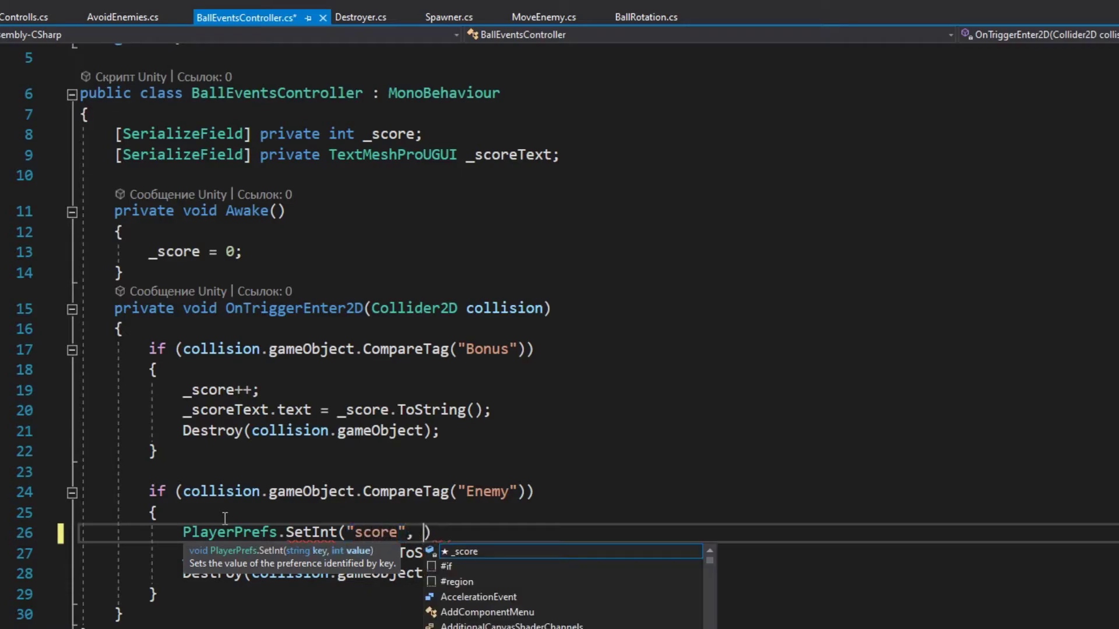
{"action": "key", "text": "ctrl+s"}
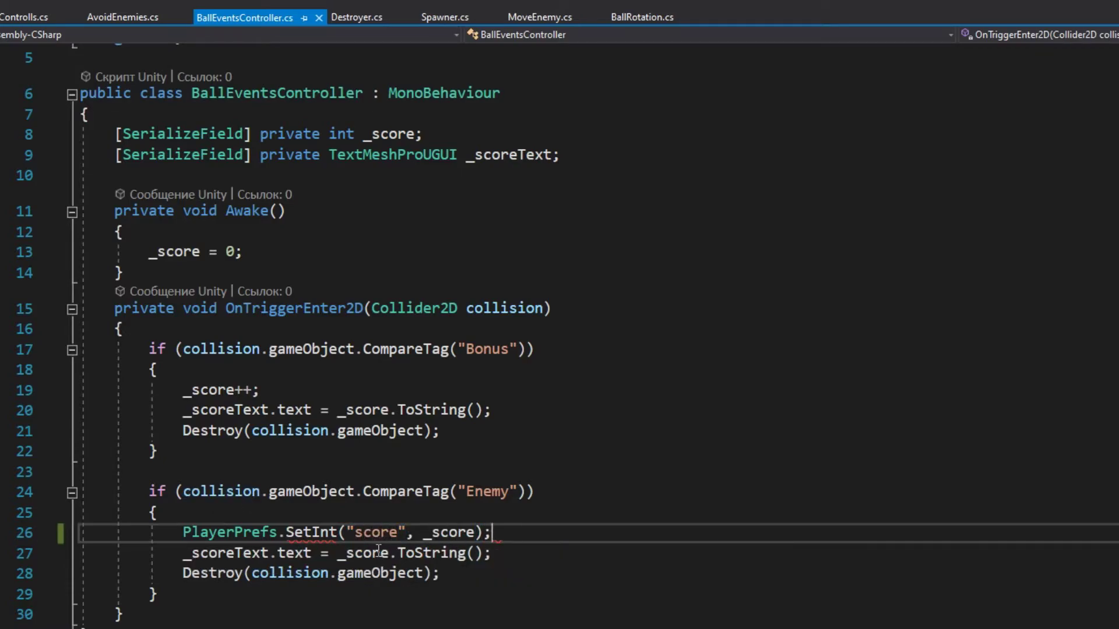
- Create a new C# script named LoseSceneControlls in the Scripts folder
{"action": "right_click", "coordinate": [461, 515]}
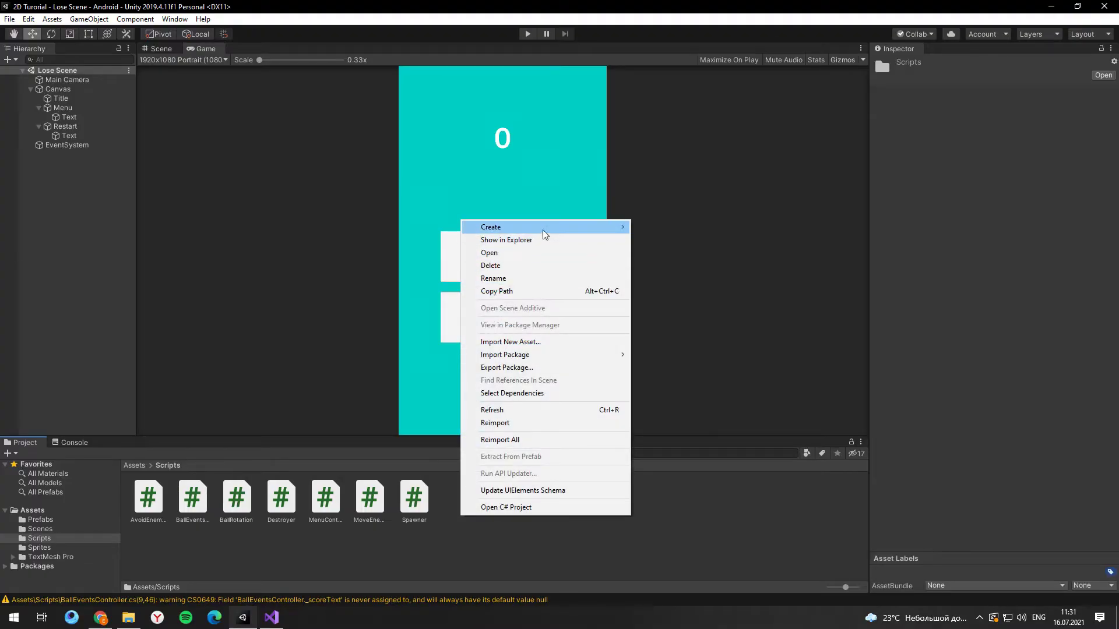
{"action": "mouse_move", "coordinate": [548, 229]}
{"action": "left_click", "coordinate": [662, 157]}
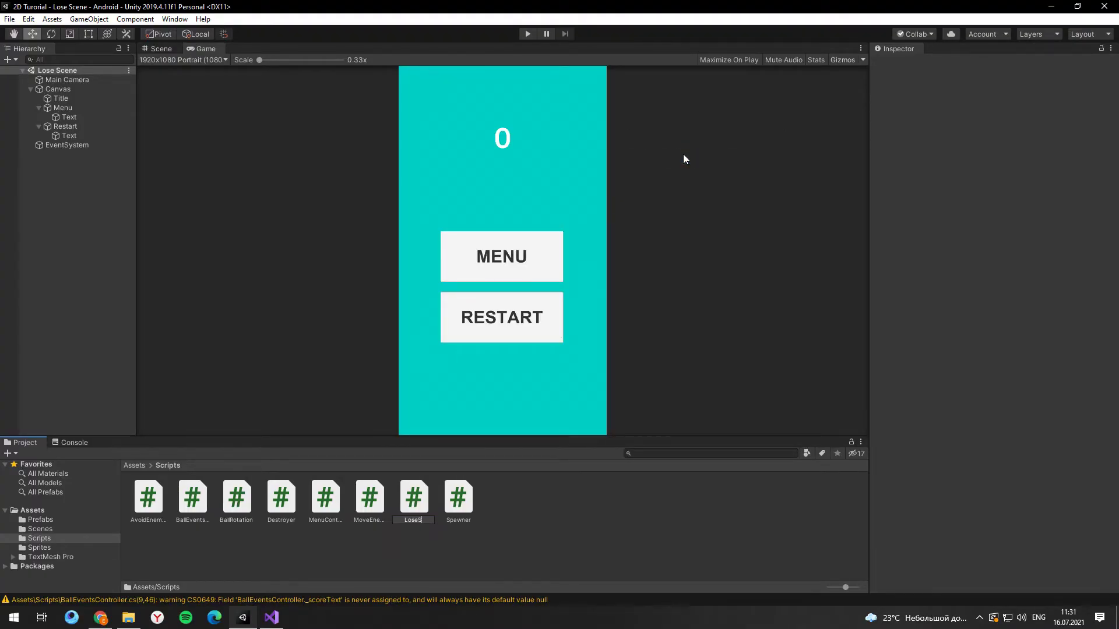
{"action": "type", "text": "LoseSceneControlls"}
{"action": "key", "text": "Return"}
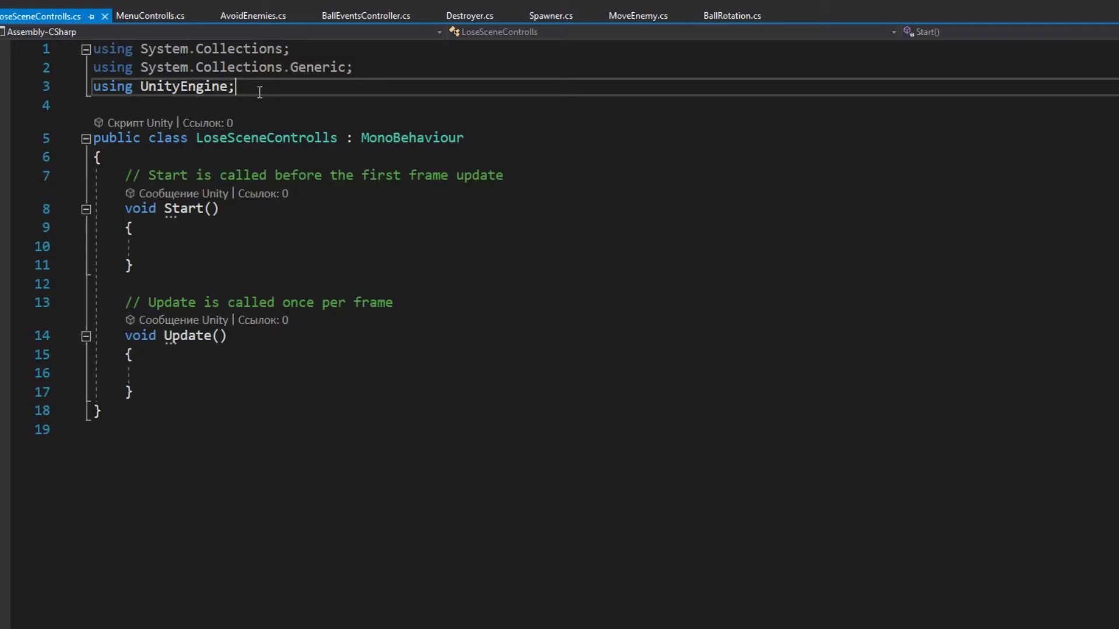
- Add the using UnityEngine.SceneManagement import to LoseSceneControlls
{"action": "key", "text": "Return"}
{"action": "type", "text": "using E"}
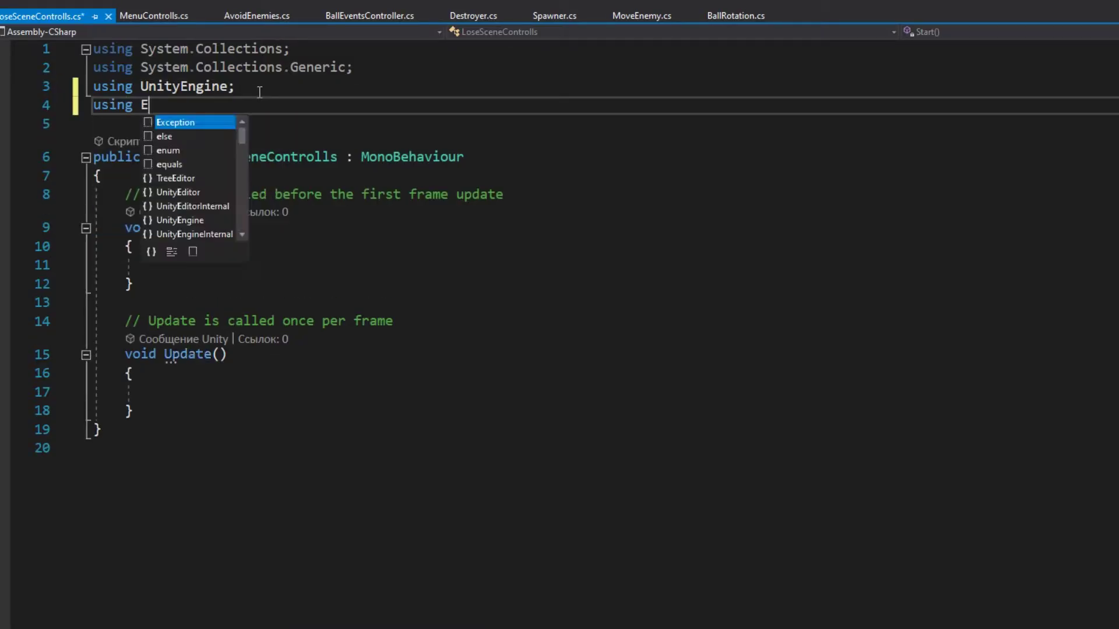
{"action": "key", "text": "BackSpace"}
{"action": "type", "text": "UnityE"}
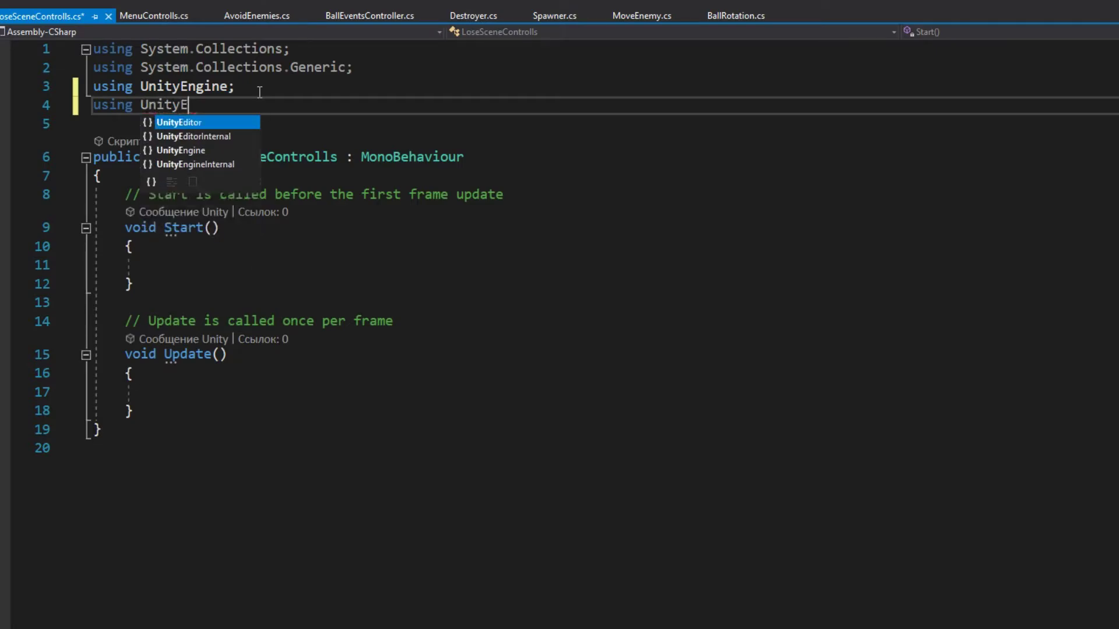
{"action": "type", "text": "ng"}
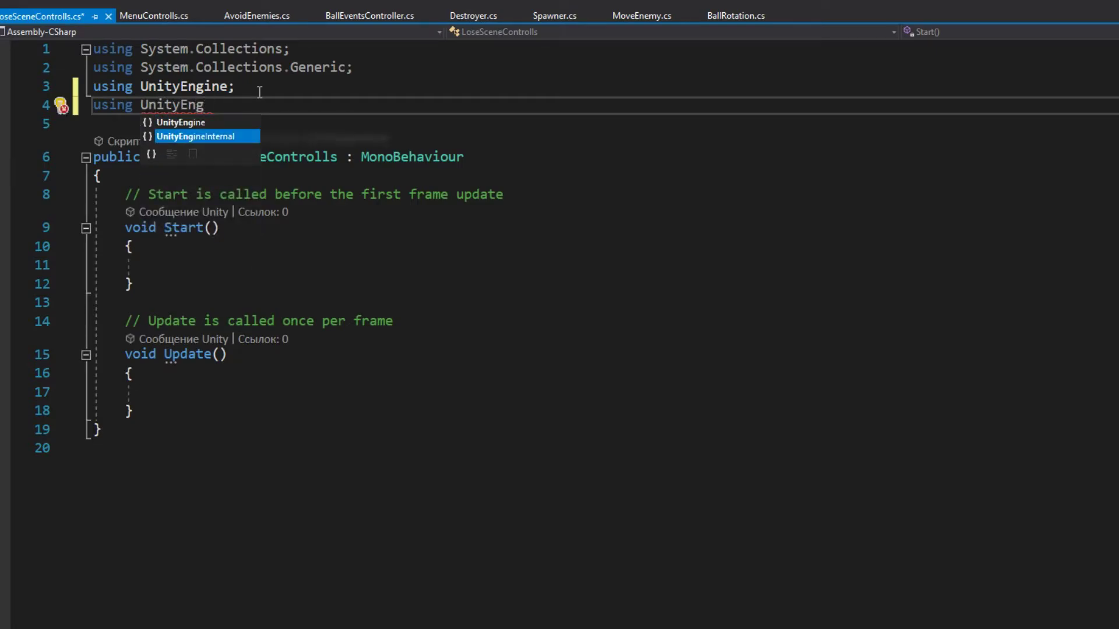
{"action": "type", "text": "ine.Sce"}
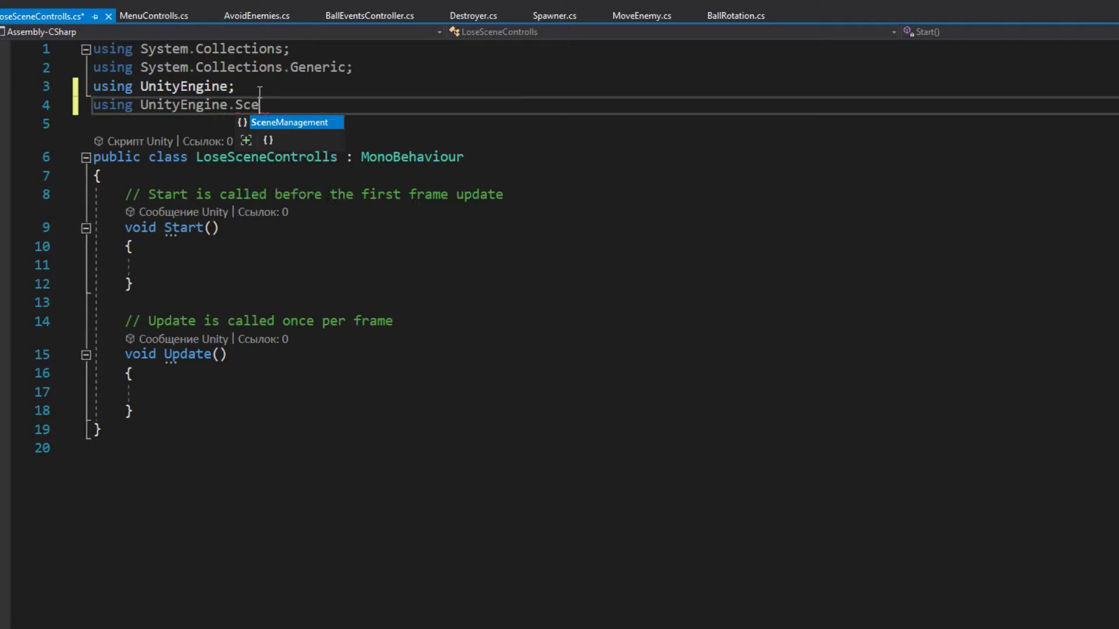
{"action": "key", "text": "Tab"}
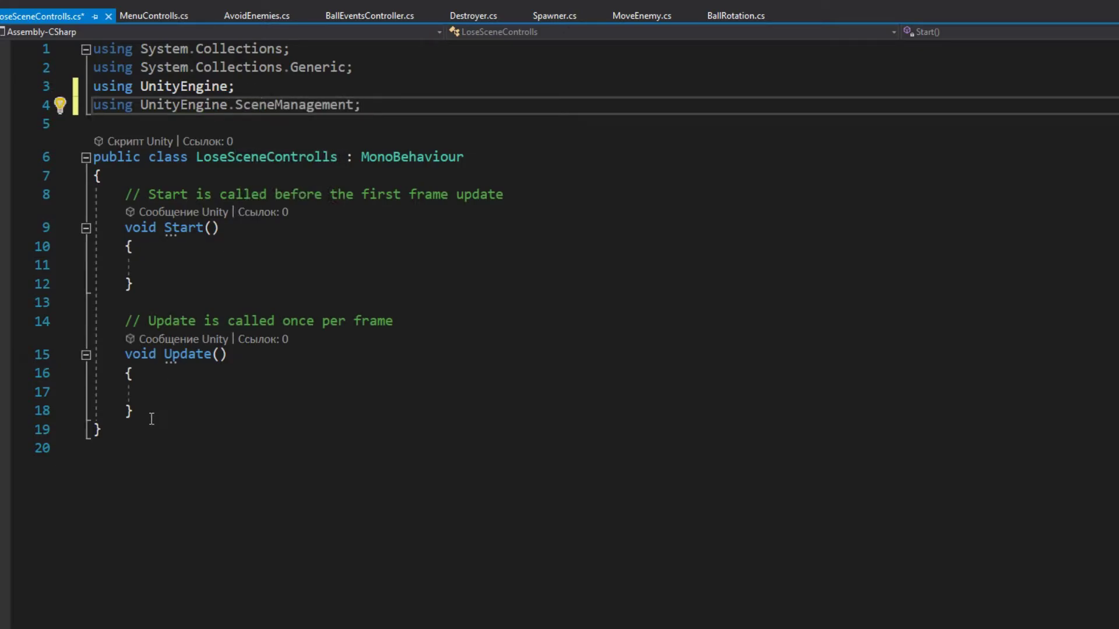
- Replace Start and Update with a RestartGame method that loads scene 1
{"action": "left_click_drag", "start_coordinate": [152, 419], "coordinate": [125, 194]}
{"action": "type", "text": "public void Restart"}
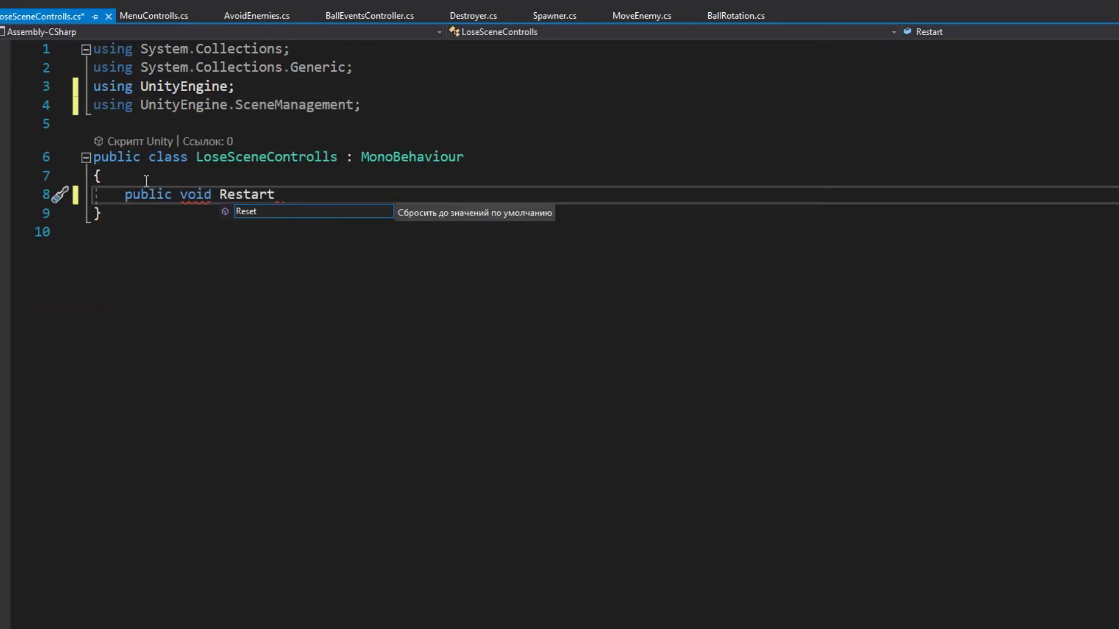
{"action": "type", "text": "Gam"}
{"action": "key", "text": "BackSpace"}
{"action": "type", "text": "ame()"}
{"action": "key", "text": "Return"}
{"action": "type", "text": "{"}
- Add a QuitToMenu method that loads scene 0 and save the script
{"action": "key", "text": "Return"}
{"action": "type", "text": "Sce"}
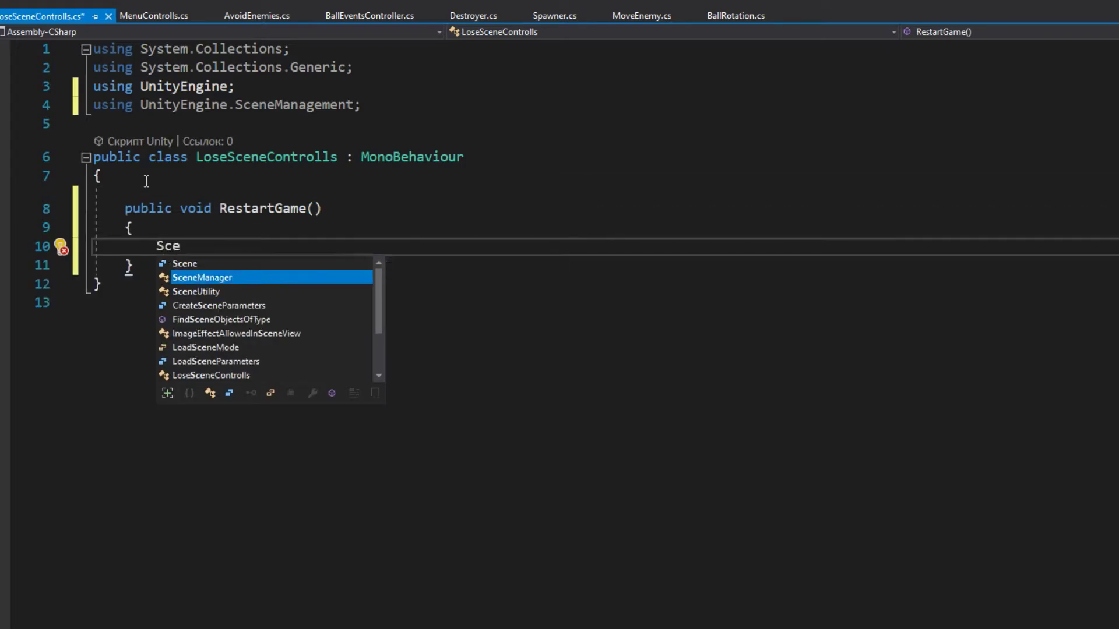
{"action": "type", "text": "neManager.LoadScene(1);"}
{"action": "key", "text": "Down"}
{"action": "key", "text": "Return"}
{"action": "key", "text": "Return"}
{"action": "type", "text": "public void "}
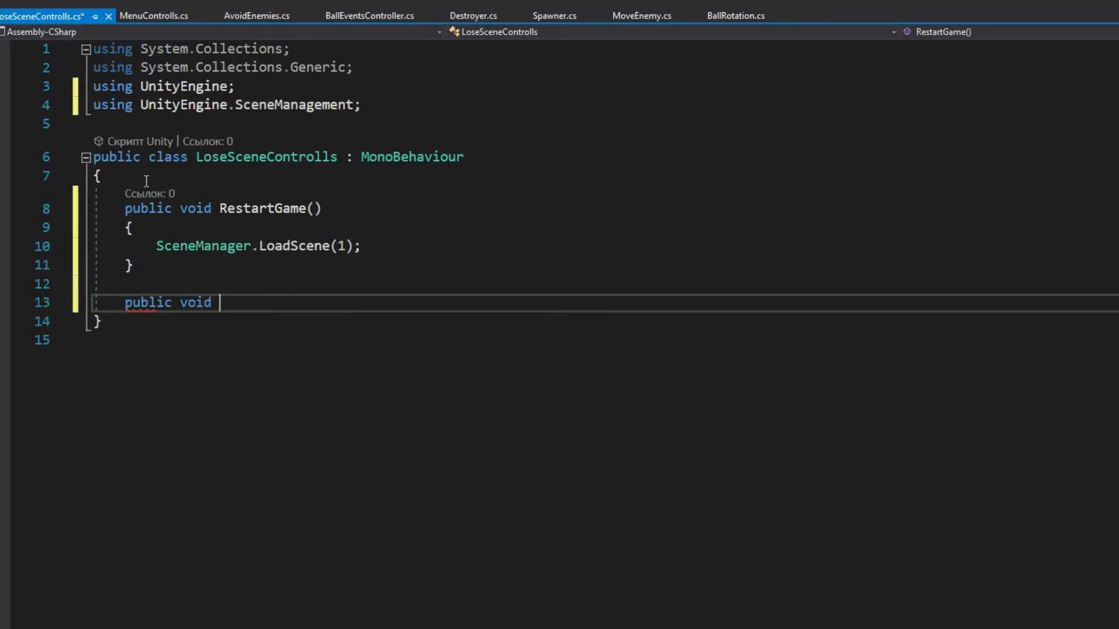
{"action": "type", "text": "QuitToMenu()"}
{"action": "key", "text": "Return"}
{"action": "type", "text": "{"}
{"action": "key", "text": "Return"}
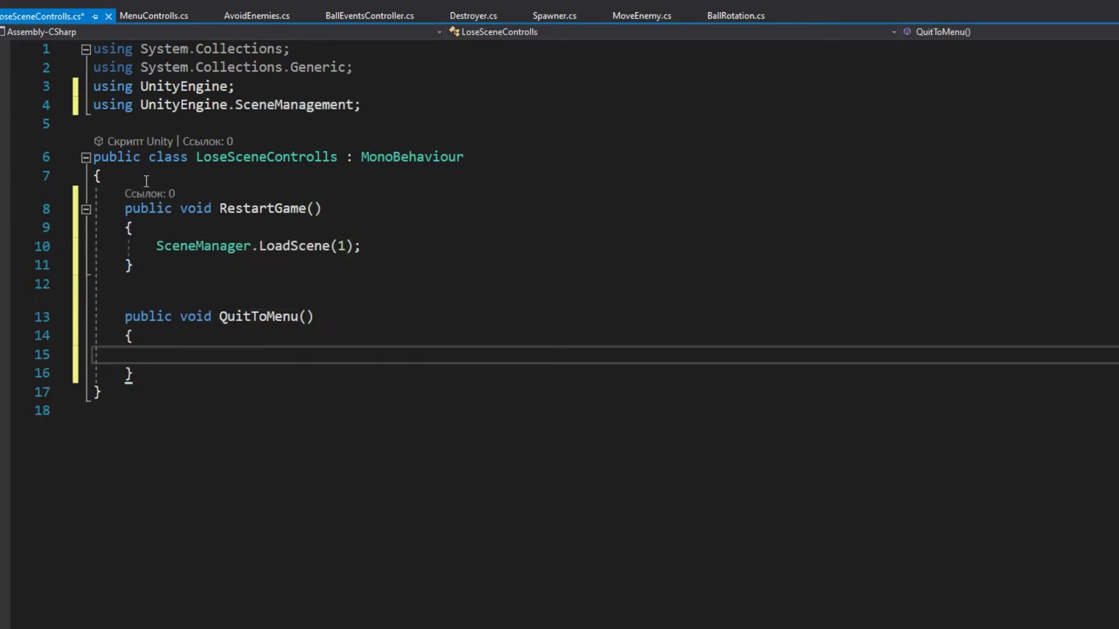
{"action": "type", "text": "SceneManager.LoadScene(0);"}
{"action": "key", "text": "ctrl+s"}
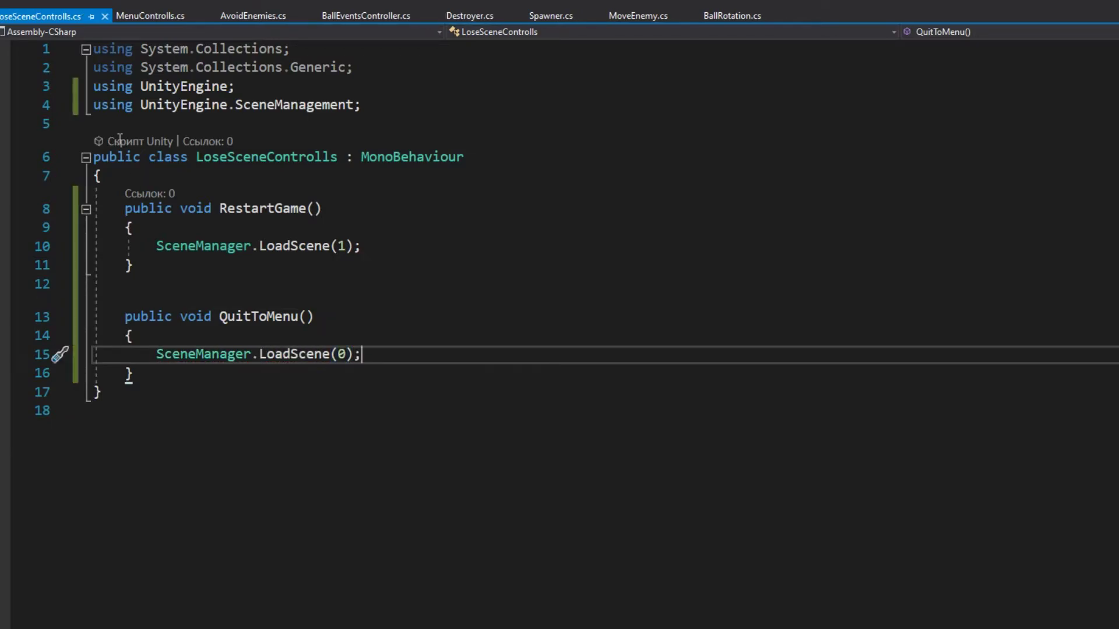
{"action": "left_click", "coordinate": [407, 106]}
- Import TMPro and add a Start method to LoseSceneControlls
{"action": "key", "text": "Return"}
{"action": "type", "text": "using TMPro;"}
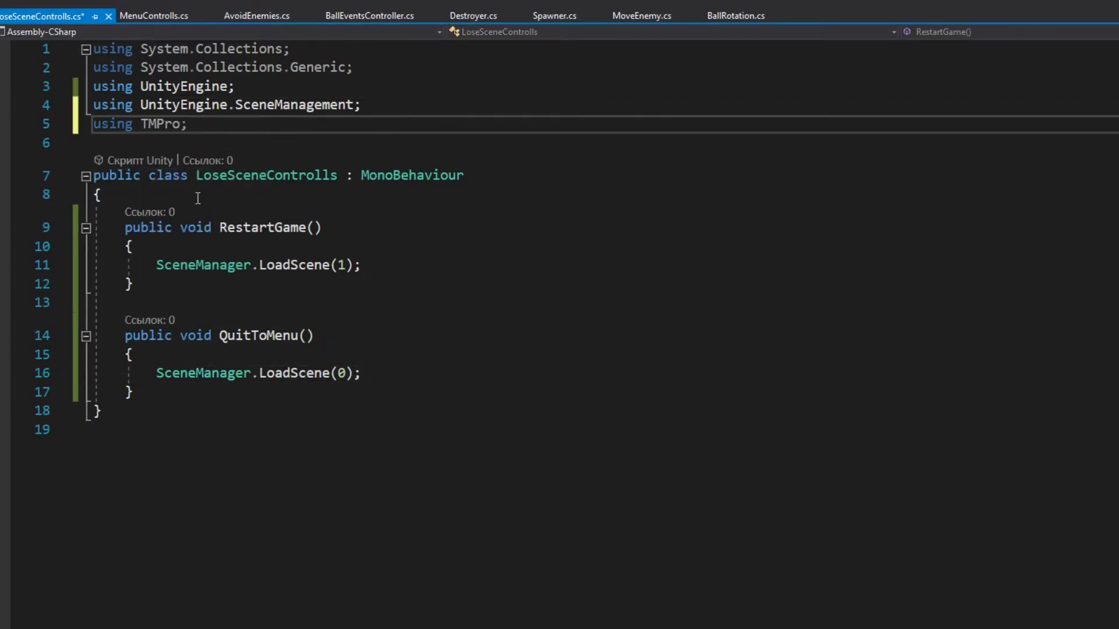
{"action": "left_click", "coordinate": [197, 199]}
{"action": "key", "text": "Return"}
{"action": "type", "text": "void Star"}
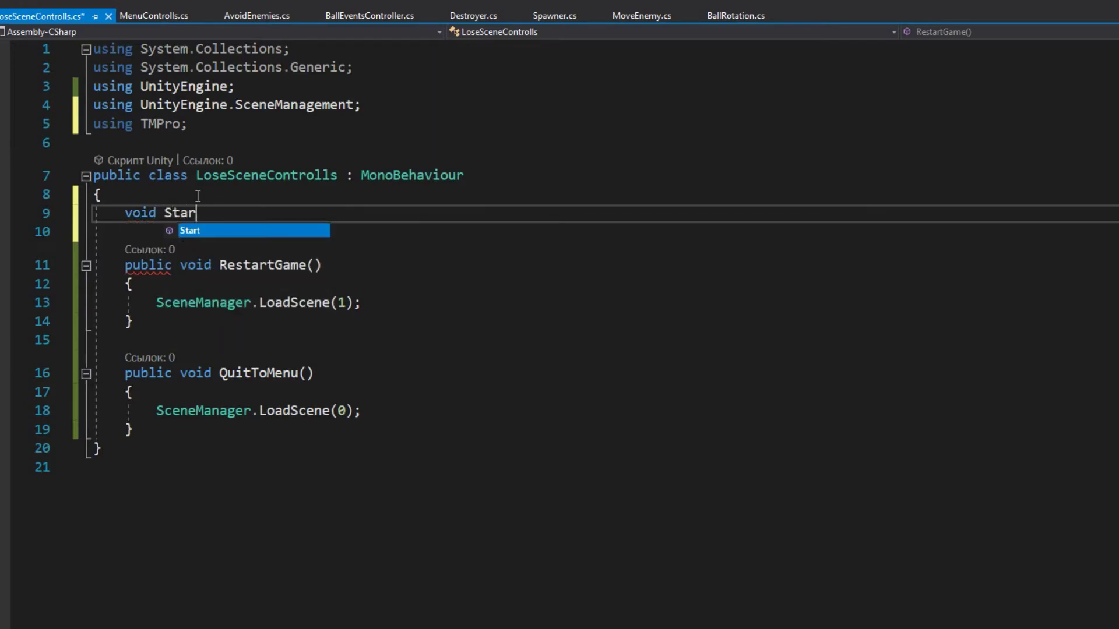
{"action": "key", "text": "Tab"}
- Declare a [SerializeField] private TMP_Text _scoreText field
{"action": "left_click", "coordinate": [149, 195]}
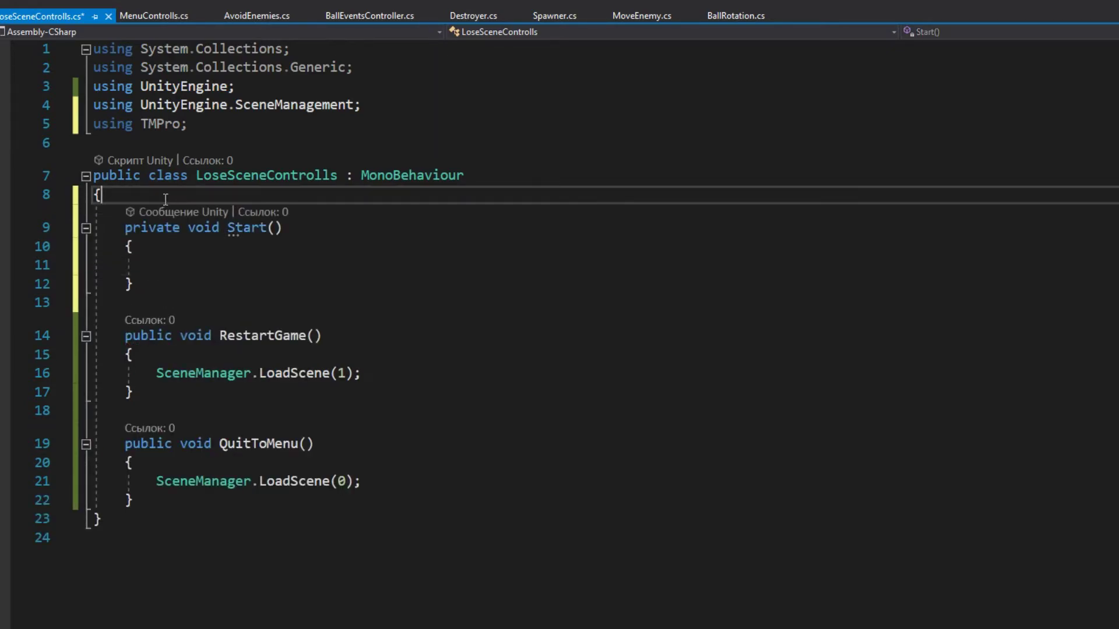
{"action": "key", "text": "Return"}
{"action": "type", "text": "[SerializeField] private TMO_"}
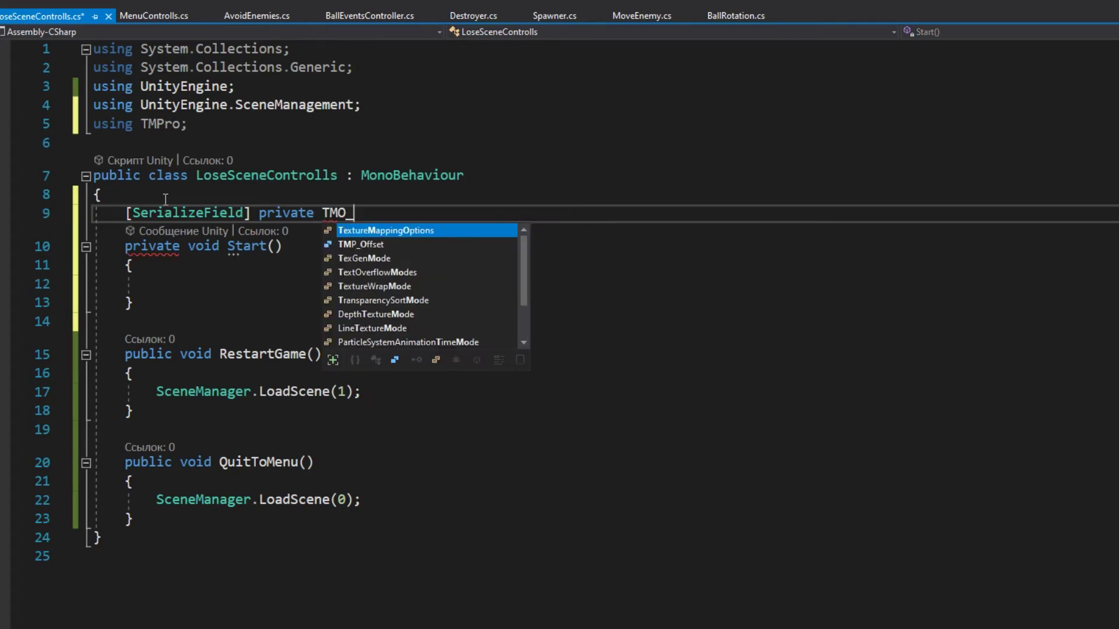
{"action": "key", "text": "BackSpace"}
{"action": "type", "text": "P_Text _s"}
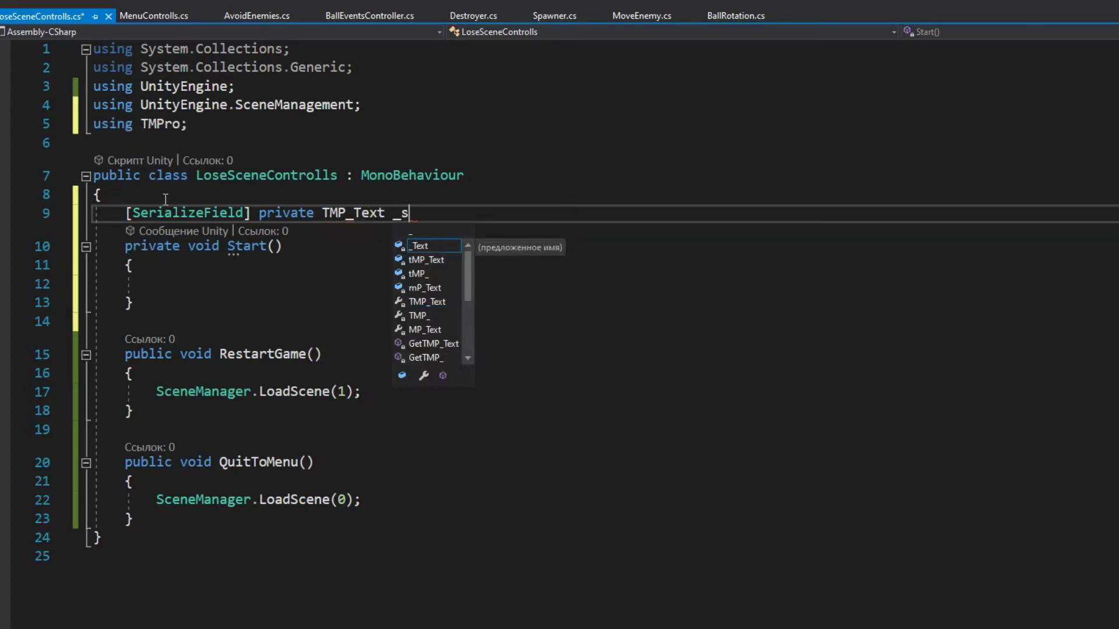
{"action": "type", "text": "coreText;"}
{"action": "key", "text": "Return"}
- In Start, read PlayerPrefs "score" into _scoreText.text, save, and return to Unity
{"action": "left_click", "coordinate": [198, 303]}
{"action": "type", "text": "var "}
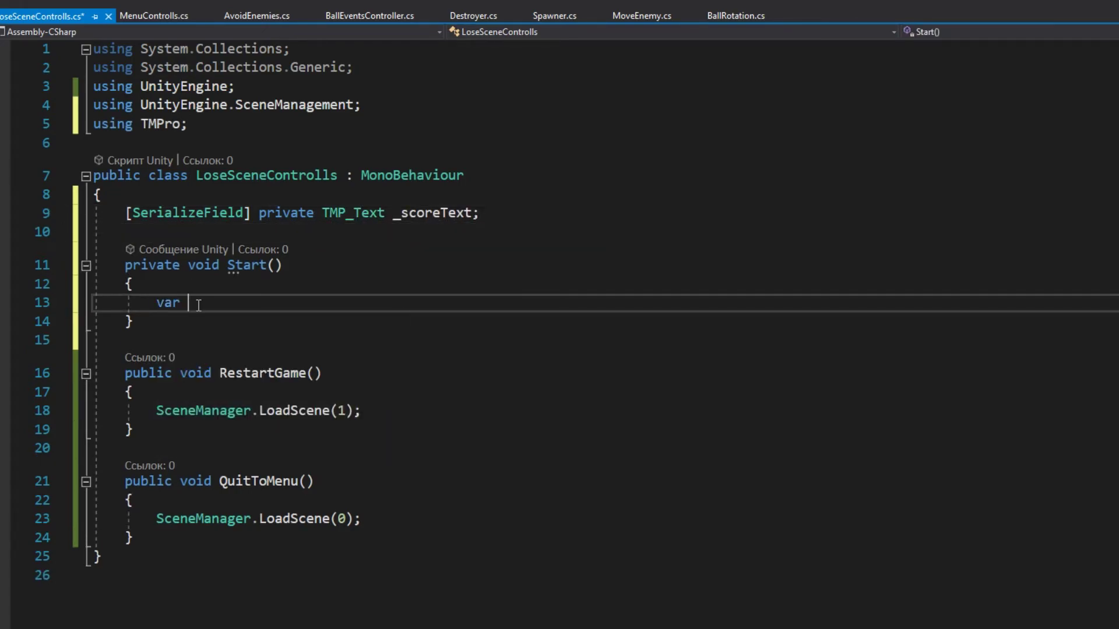
{"action": "type", "text": "score = PlayerPrefs.Get"}
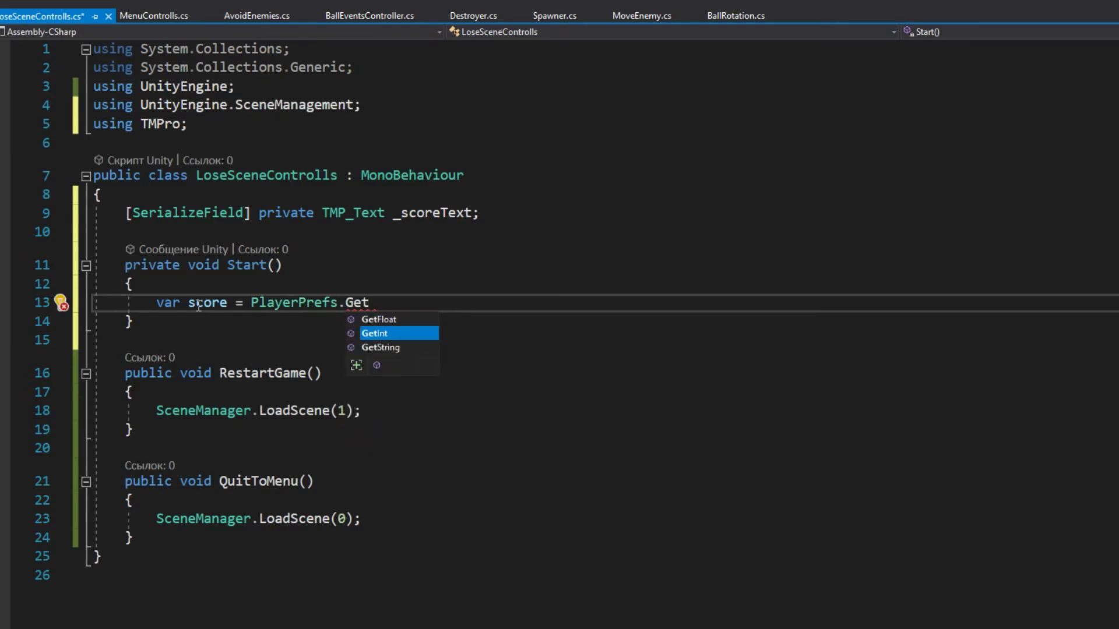
{"action": "type", "text": "Int(\"score\");"}
{"action": "key", "text": "Return"}
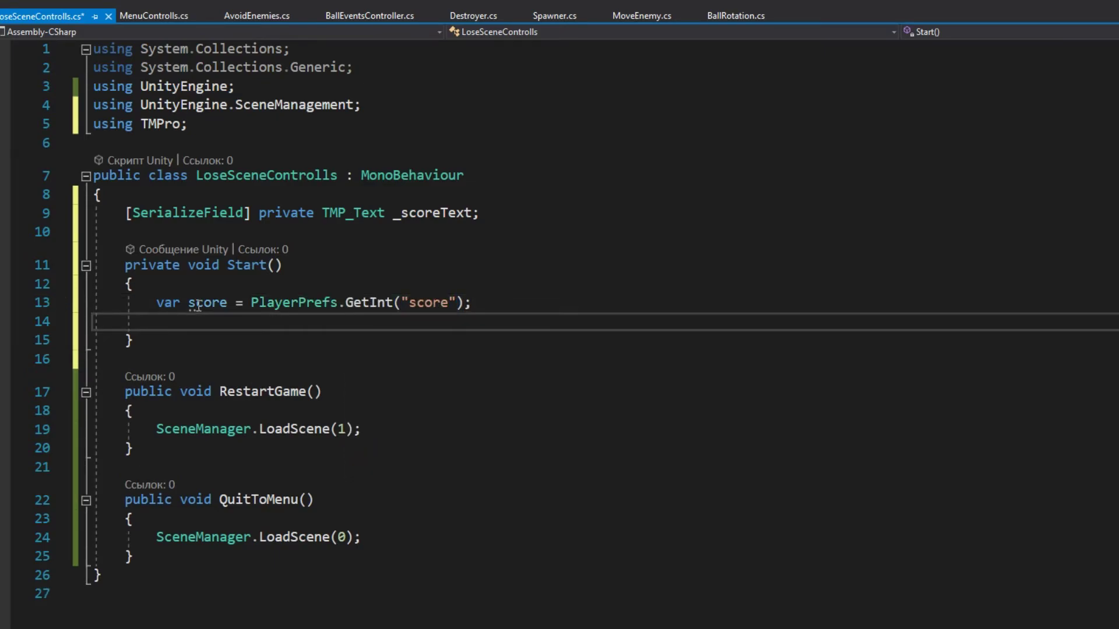
{"action": "type", "text": "_scoreText.text = "}
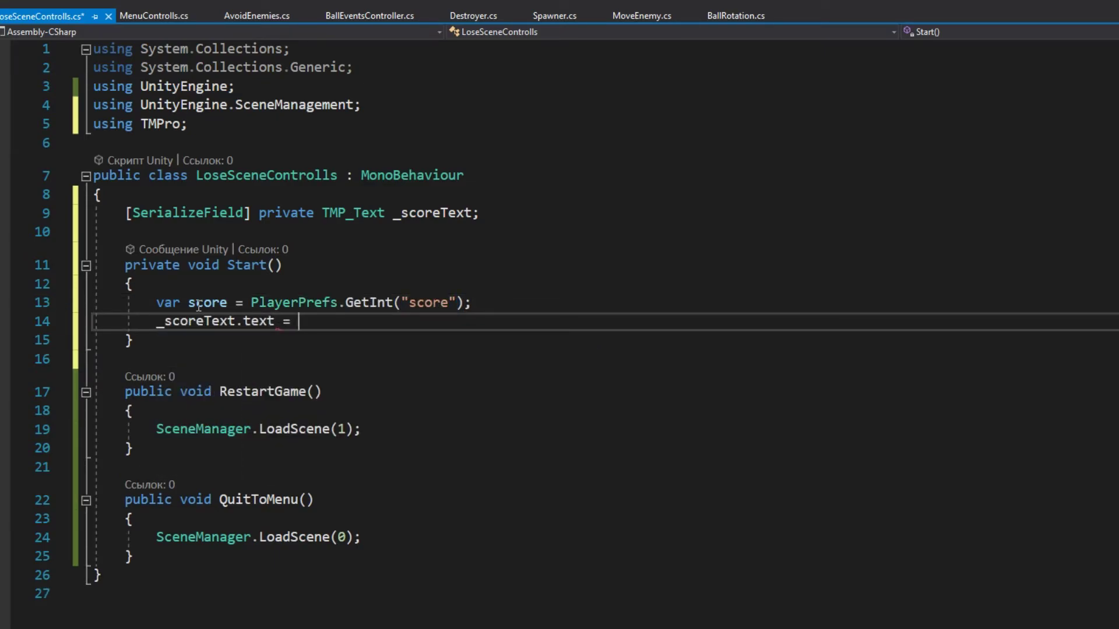
{"action": "type", "text": "score.ToString();"}
{"action": "key", "text": "ctrl+s"}
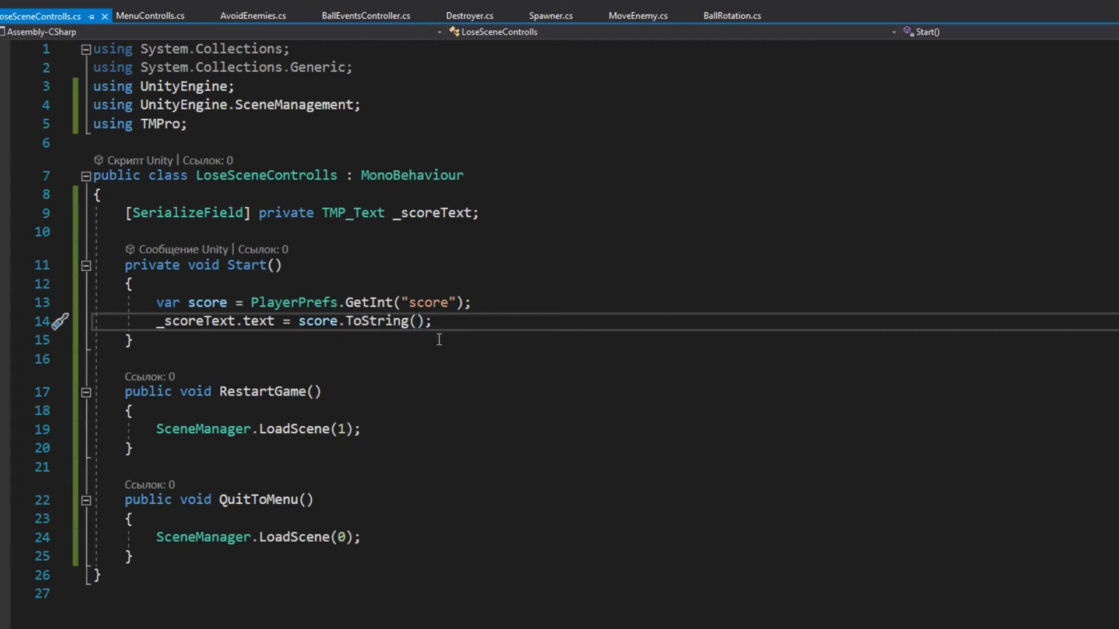
{"action": "key", "text": "alt+Tab"}
- Attach LoseSceneControlls to Main Camera, rename Title to Score, and remove Menu Controlls
{"action": "left_click_drag", "start_coordinate": [65, 79], "coordinate": [66, 79]}
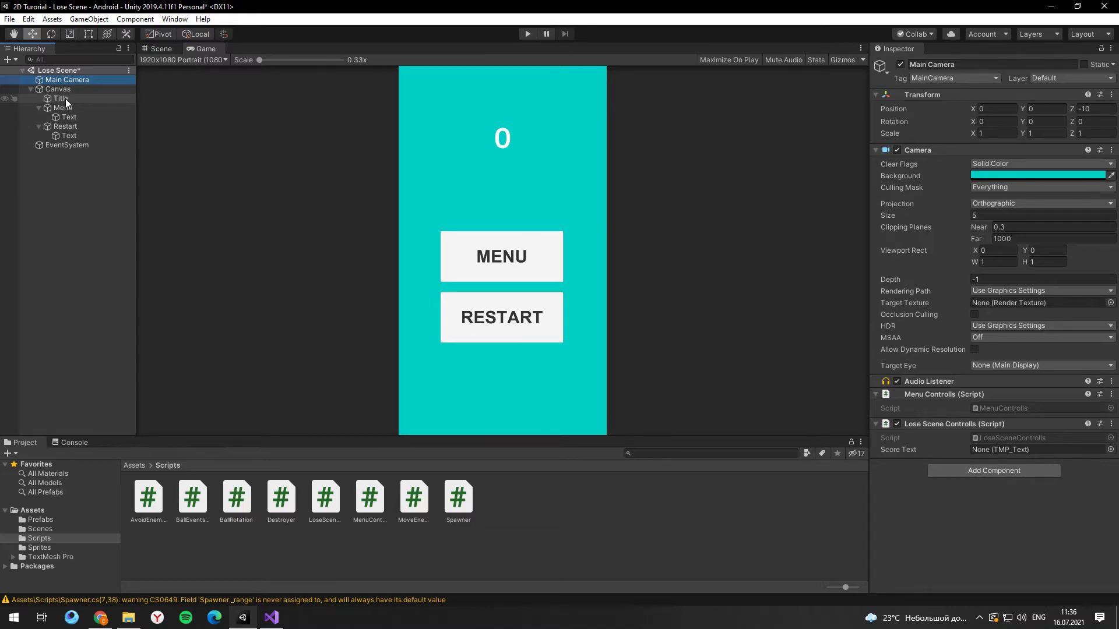
{"action": "right_click", "coordinate": [65, 100]}
{"action": "left_click", "coordinate": [93, 120]}
{"action": "type", "text": "Score"}
{"action": "key", "text": "Return"}
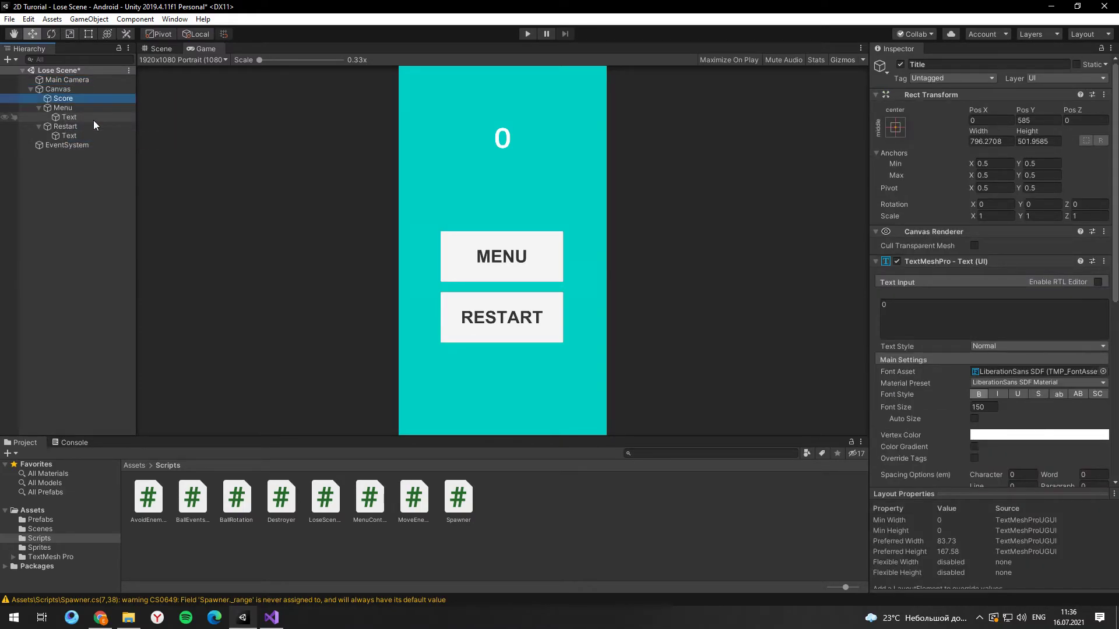
{"action": "left_click", "coordinate": [60, 79]}
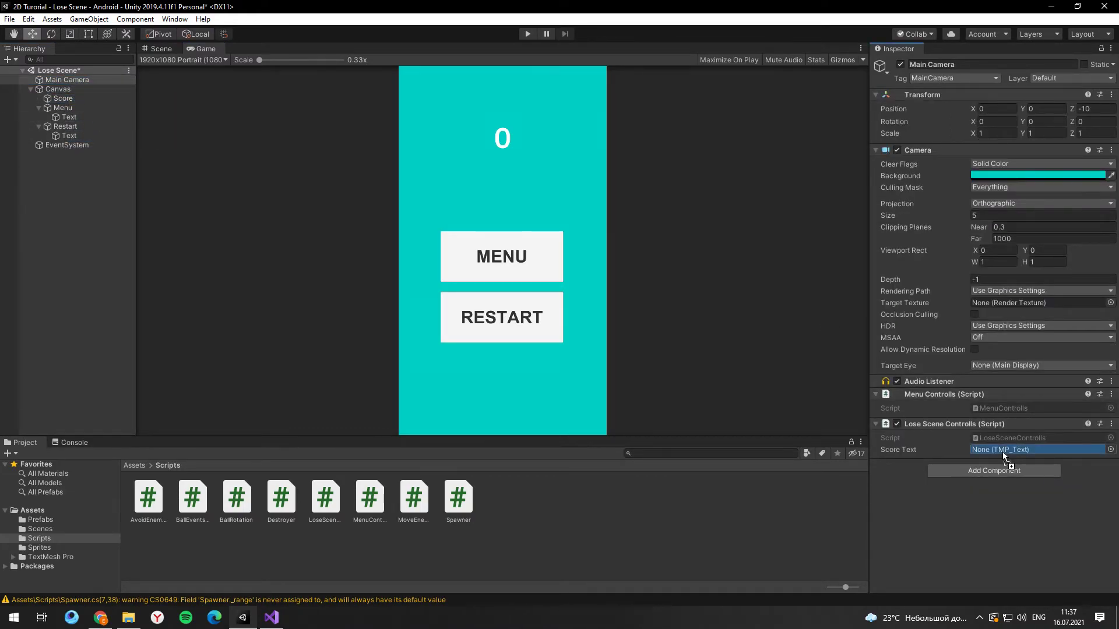
{"action": "right_click", "coordinate": [932, 394]}
{"action": "left_click", "coordinate": [947, 415]}
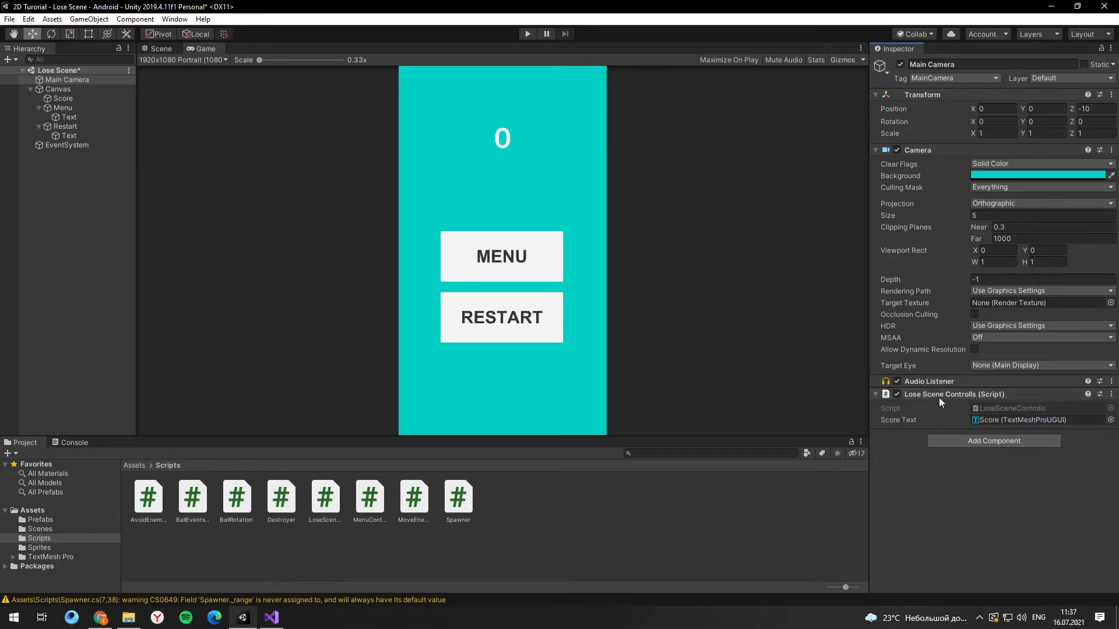
- Set the MENU button's On Click to Main Camera's QuitToMenu
{"action": "left_click", "coordinate": [60, 108]}
{"action": "scroll", "coordinate": [1034, 298], "scroll_direction": "down", "scroll_amount": 10}
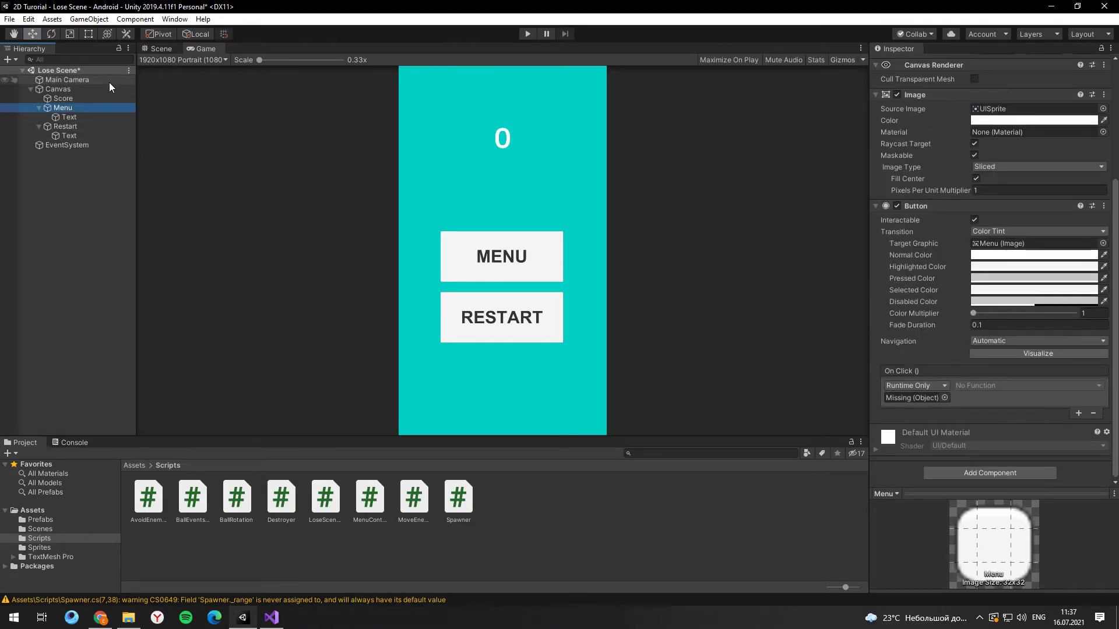
{"action": "left_click_drag", "start_coordinate": [903, 399], "coordinate": [904, 400]}
{"action": "left_click", "coordinate": [991, 385]}
{"action": "mouse_move", "coordinate": [1042, 467]}
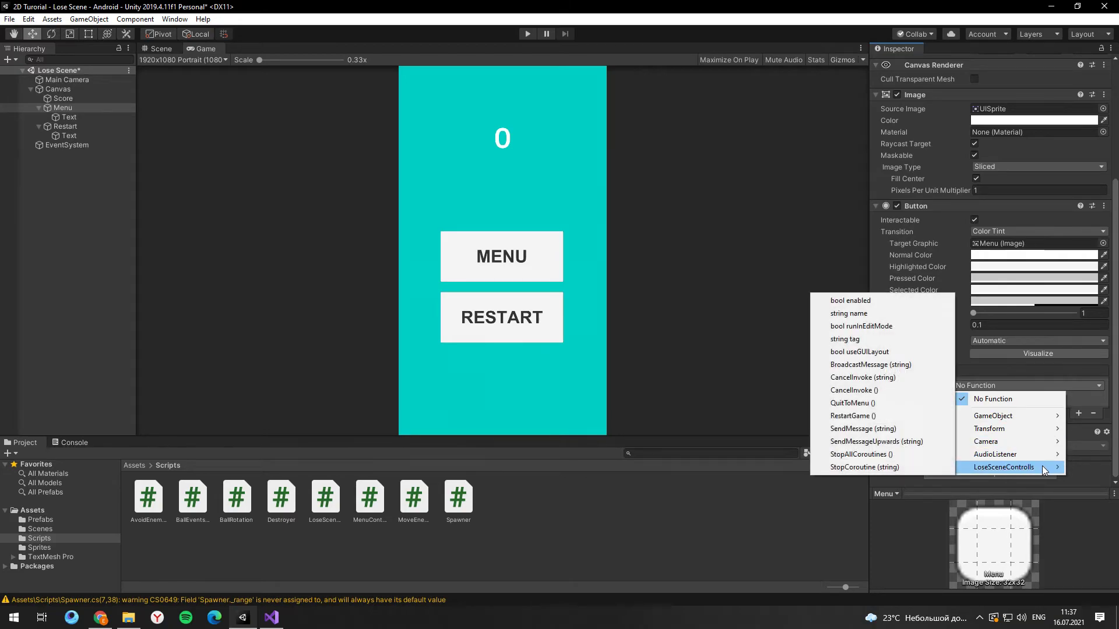
{"action": "left_click", "coordinate": [852, 402]}
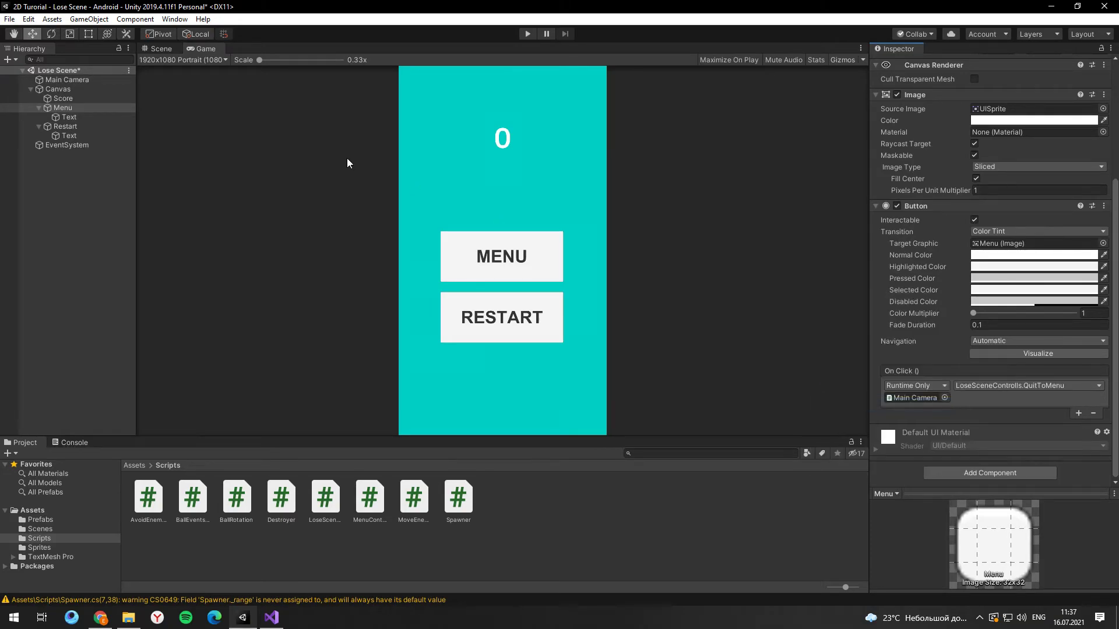
- Set the RESTART button's On Click to RestartGame
{"action": "left_click", "coordinate": [65, 127]}
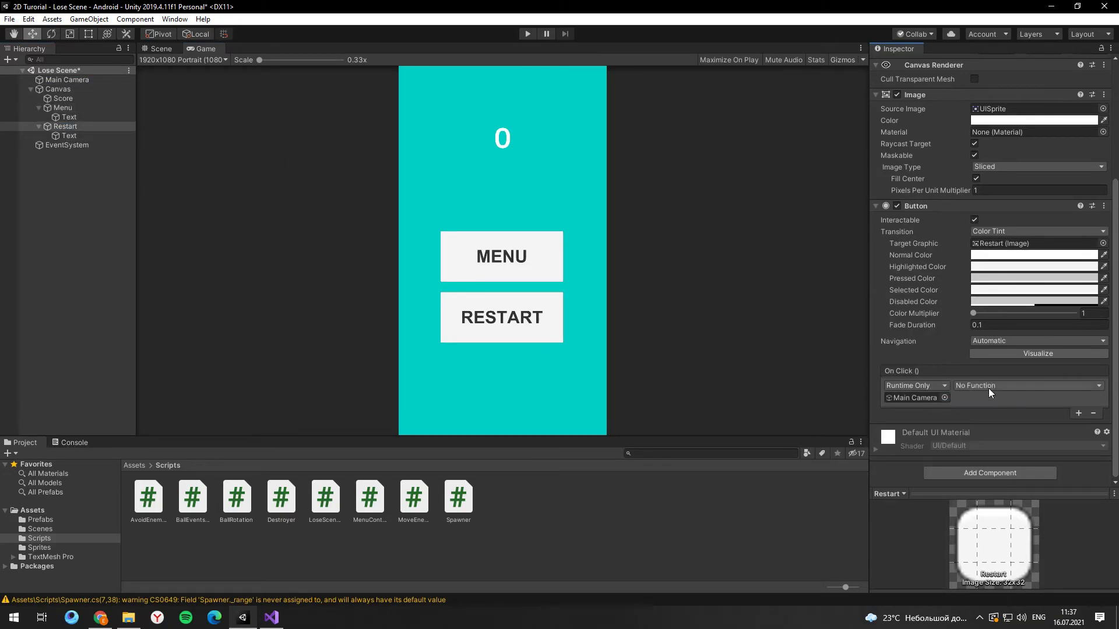
{"action": "left_click", "coordinate": [1037, 386]}
{"action": "mouse_move", "coordinate": [991, 467]}
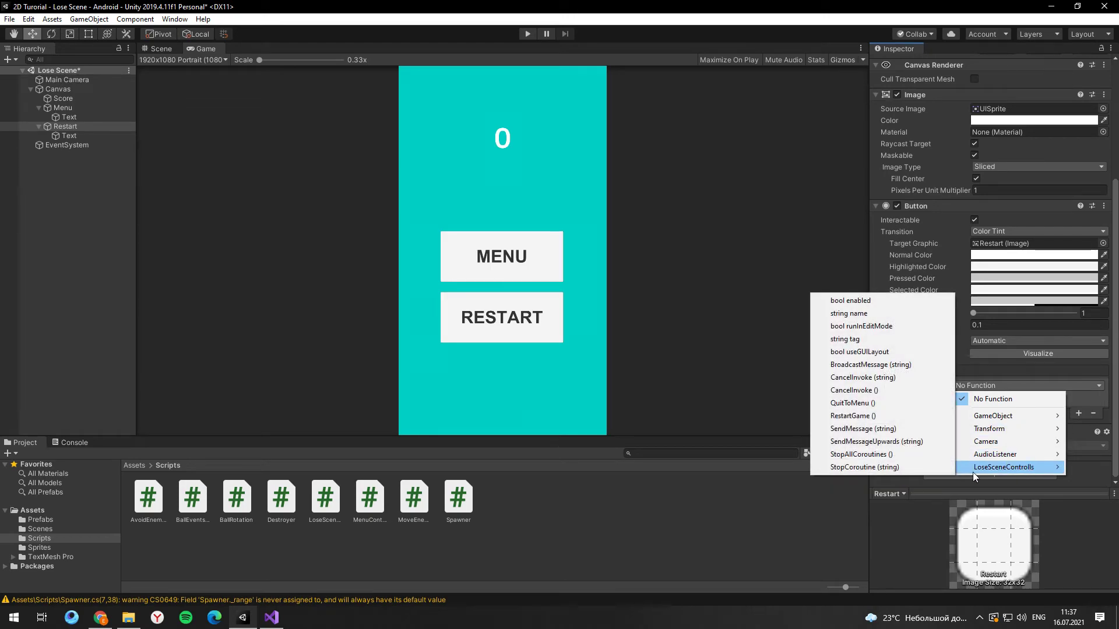
{"action": "left_click", "coordinate": [862, 416]}
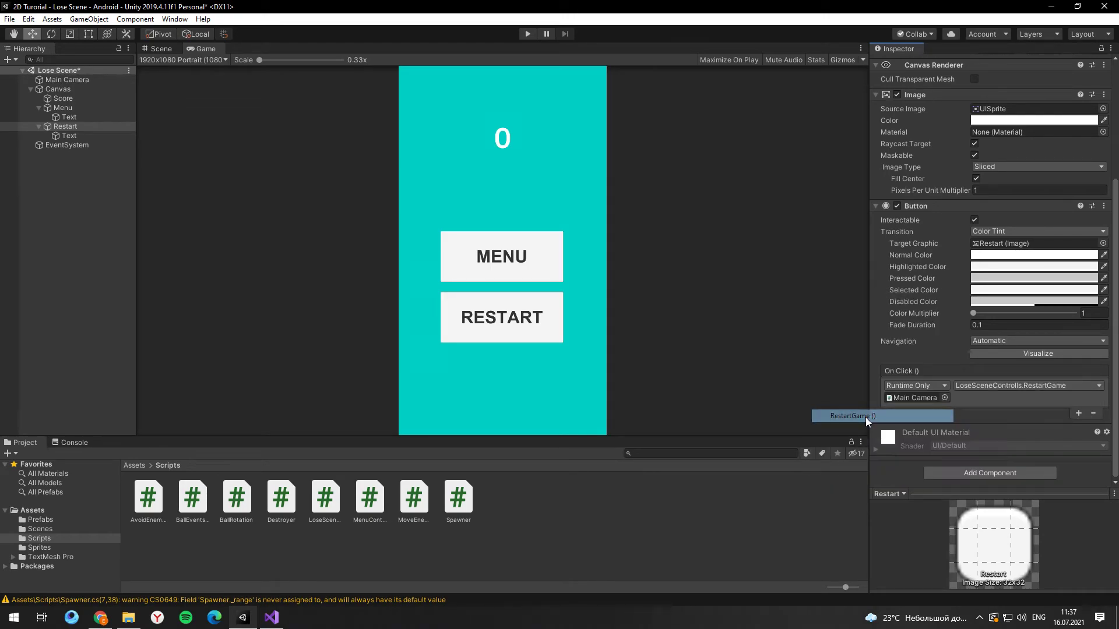
- Remove the leftover line and import UnityEngine.SceneManagement in BallEventsController
{"action": "key", "text": "alt+Tab"}
{"action": "key", "text": "BackSpace"}
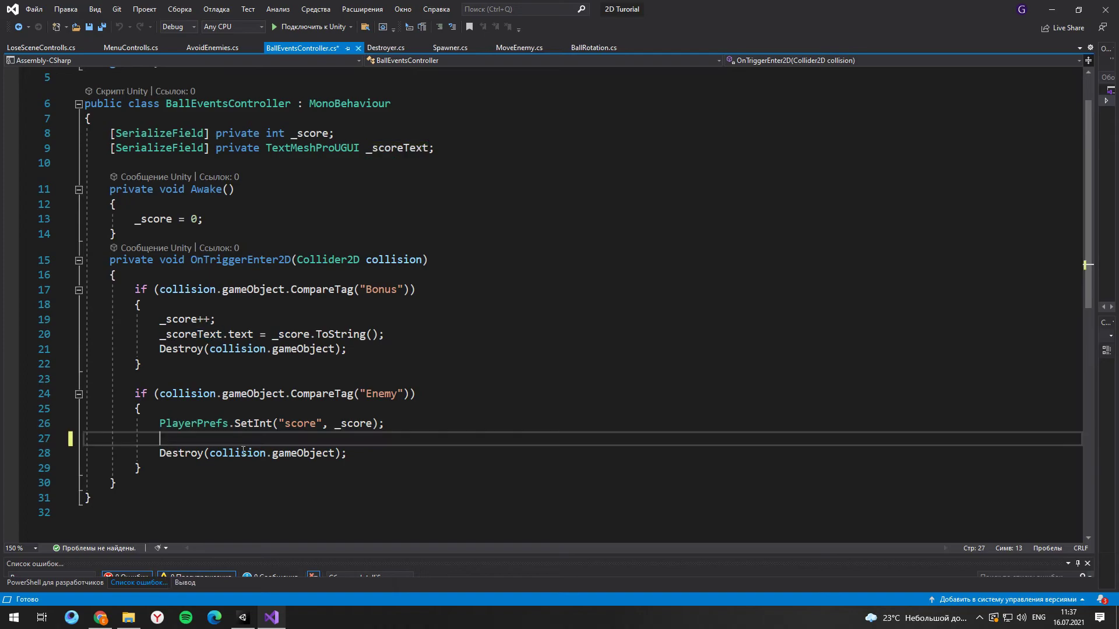
{"action": "type", "text": "_"}
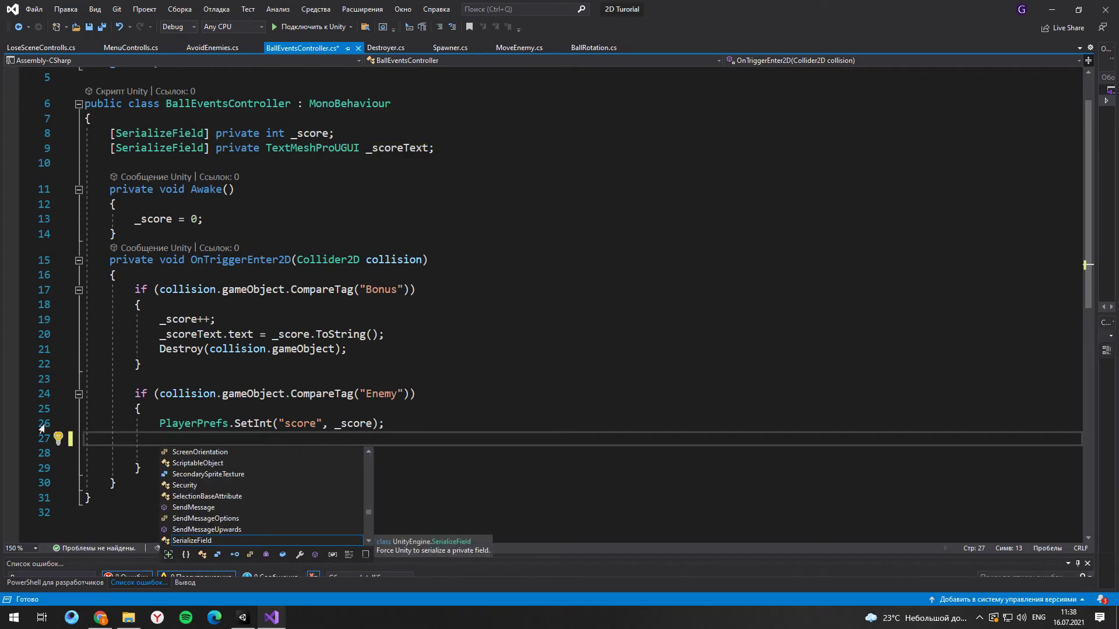
{"action": "key", "text": "BackSpace"}
{"action": "key", "text": "BackSpace"}
{"action": "key", "text": "BackSpace"}
{"action": "key", "text": "BackSpace"}
{"action": "scroll", "coordinate": [191, 125], "scroll_direction": "up", "scroll_amount": 2}
{"action": "left_click", "coordinate": [191, 124]}
{"action": "key", "text": "Return"}
{"action": "type", "text": "using uNIT"}
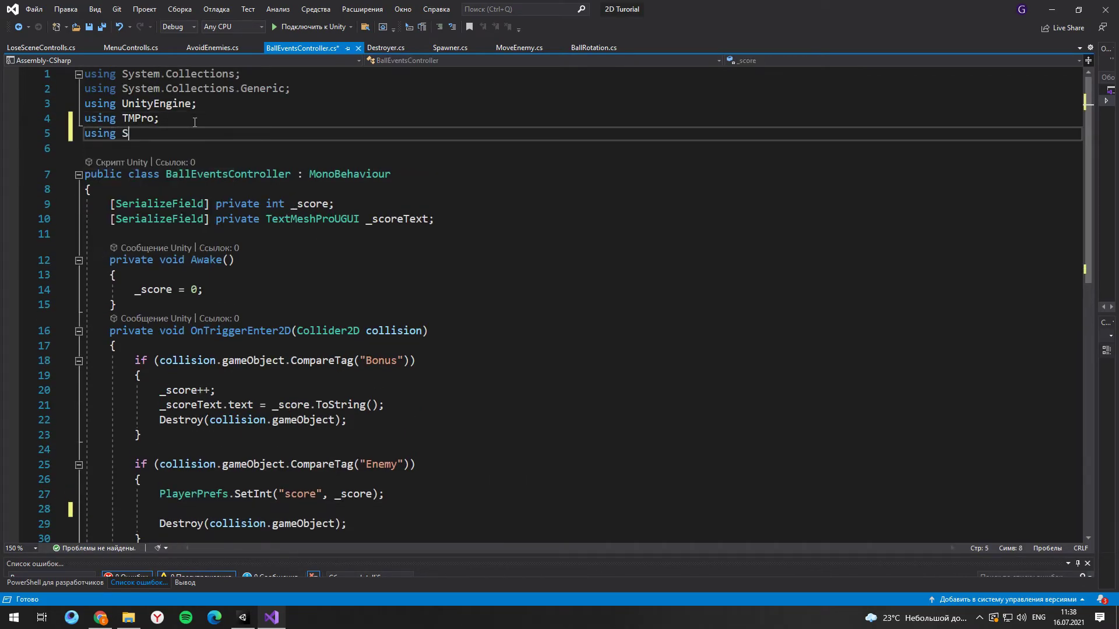
{"action": "type", "text": "yEngine.SceneManagement;"}
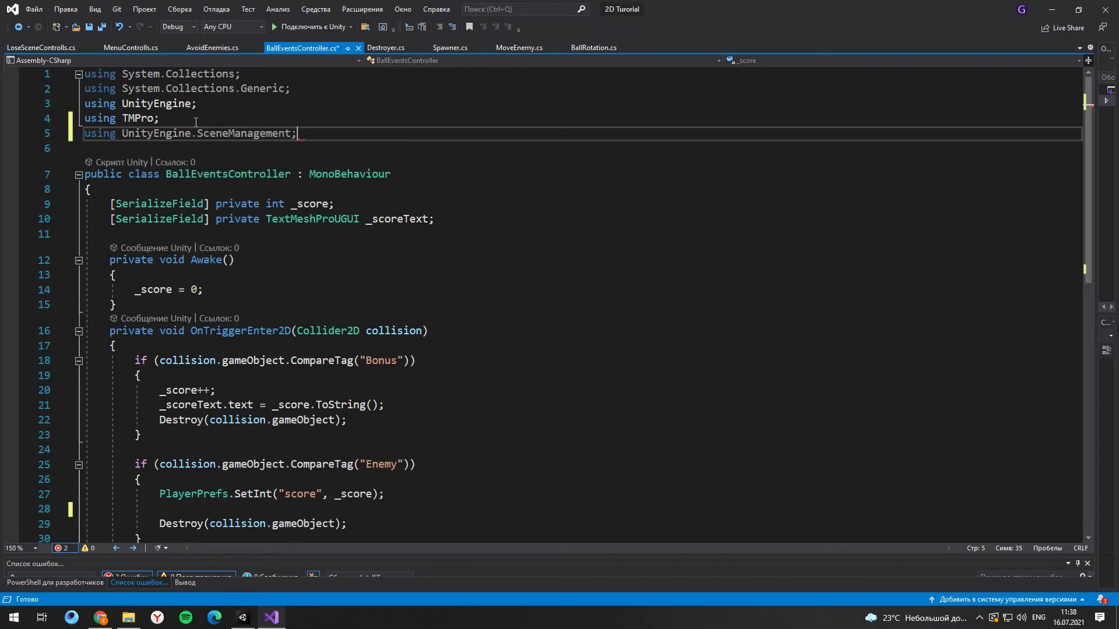
- Call SceneManager.LoadScene(2) in the Enemy branch and delete the Destroy line
{"action": "scroll", "coordinate": [196, 122], "scroll_direction": "down", "scroll_amount": 4}
{"action": "left_click", "coordinate": [262, 286]}
{"action": "type", "text": "Sc"}
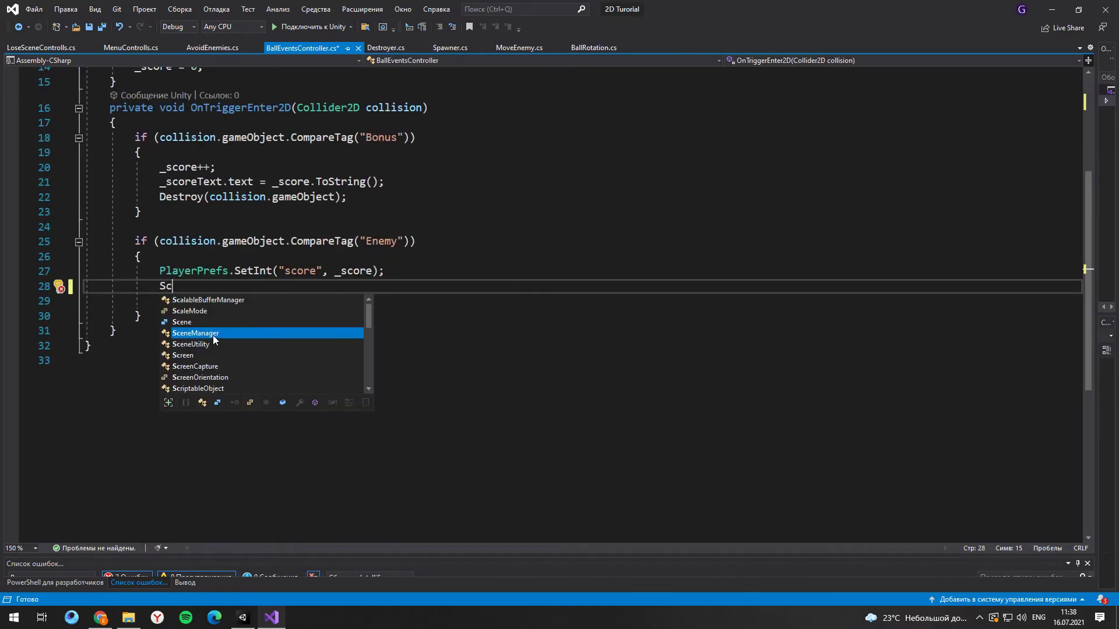
{"action": "key", "text": "Tab"}
{"action": "type", "text": ".LoadScene("}
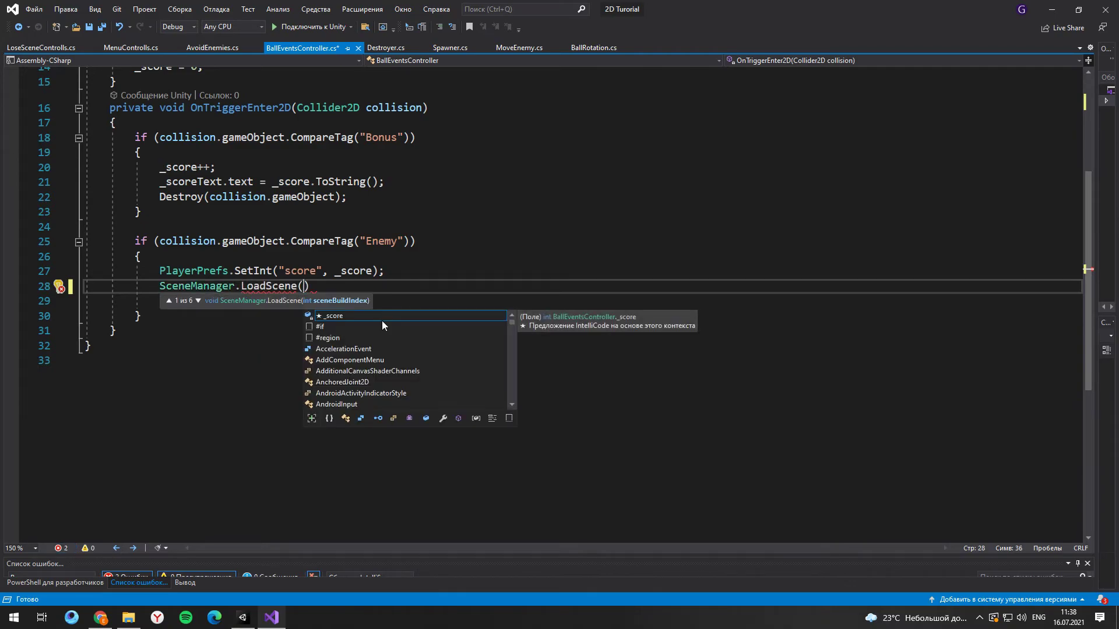
{"action": "key", "text": "Escape"}
{"action": "key", "text": "Down"}
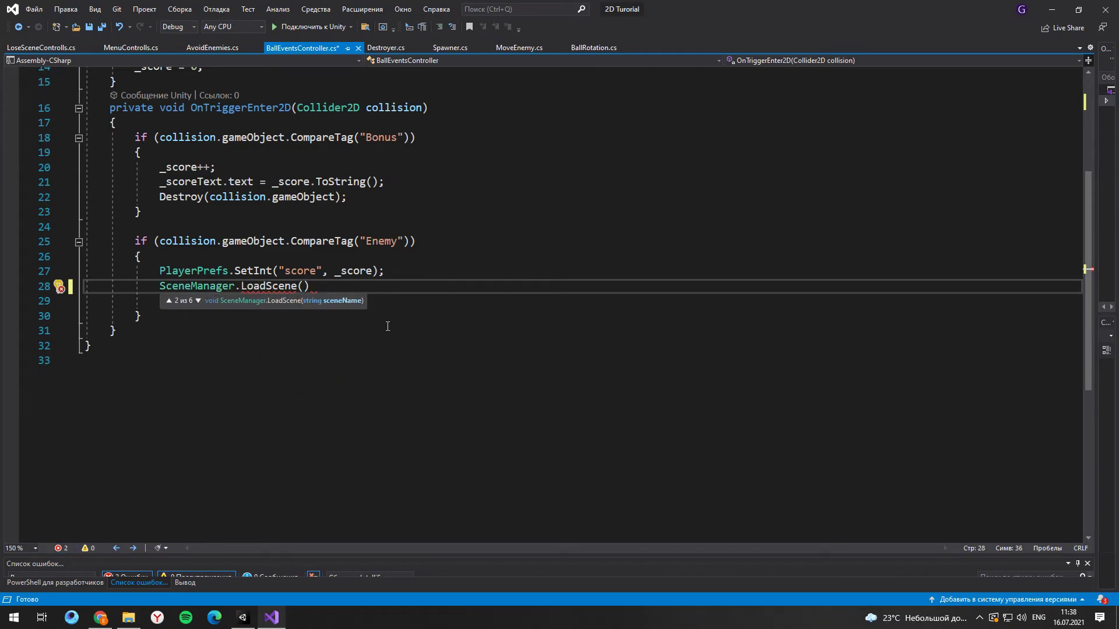
{"action": "type", "text": "2);"}
{"action": "left_click_drag", "start_coordinate": [347, 301], "coordinate": [90, 313]}
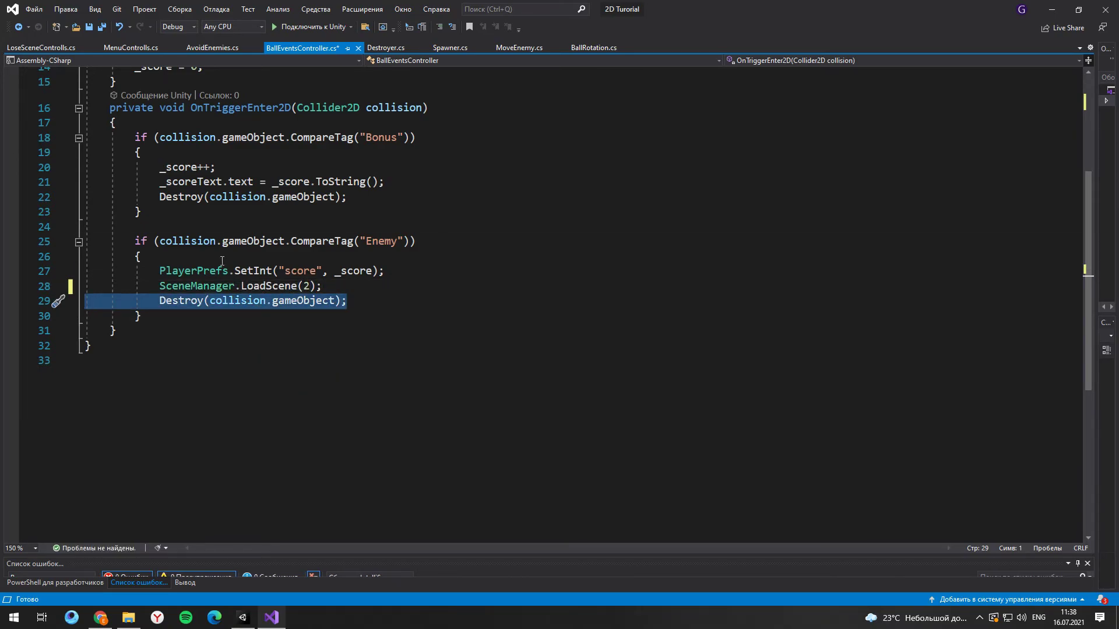
{"action": "key", "text": "BackSpace"}
{"action": "key", "text": "BackSpace"}
- Run play mode, start from the menu, and restart from the lose screen
{"action": "key", "text": "alt+Tab"}
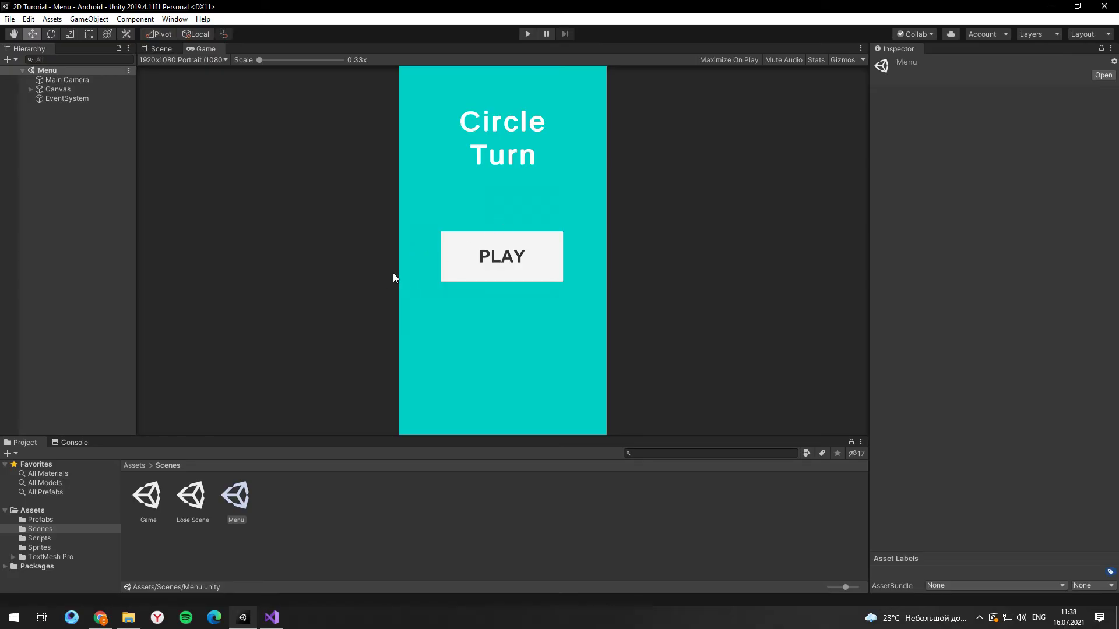
{"action": "left_click", "coordinate": [528, 35]}
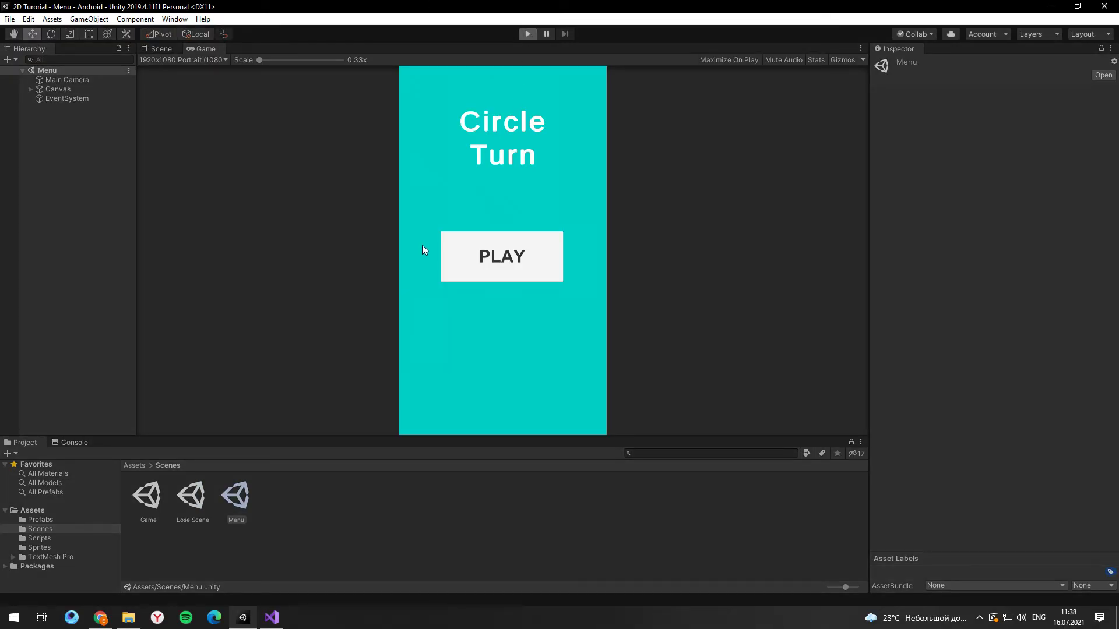
{"action": "left_click", "coordinate": [489, 265]}
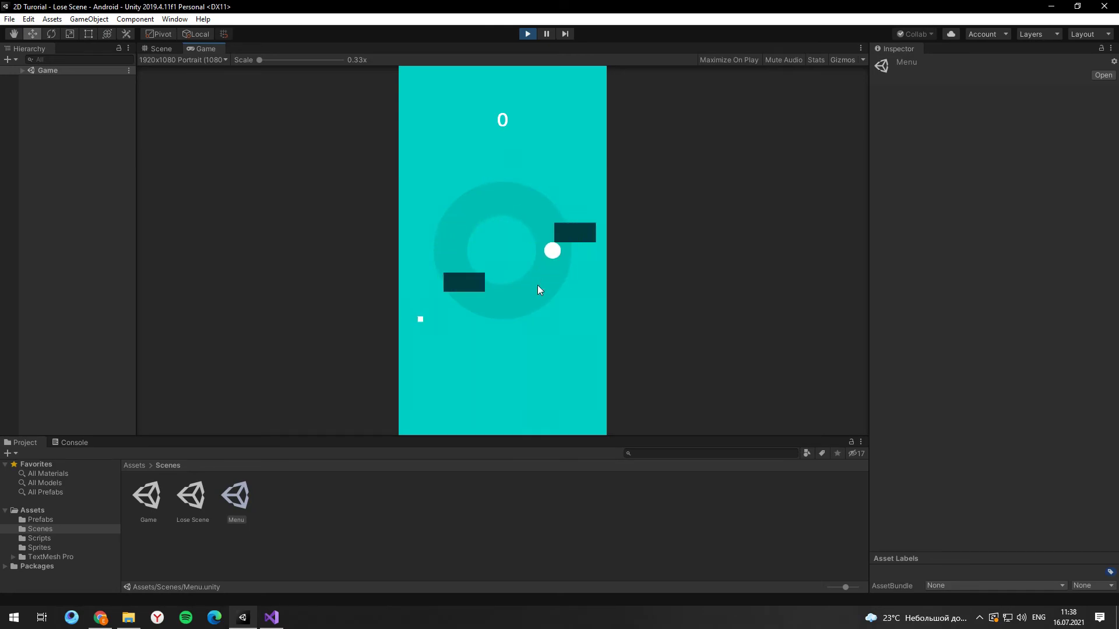
{"action": "left_click", "coordinate": [508, 295]}
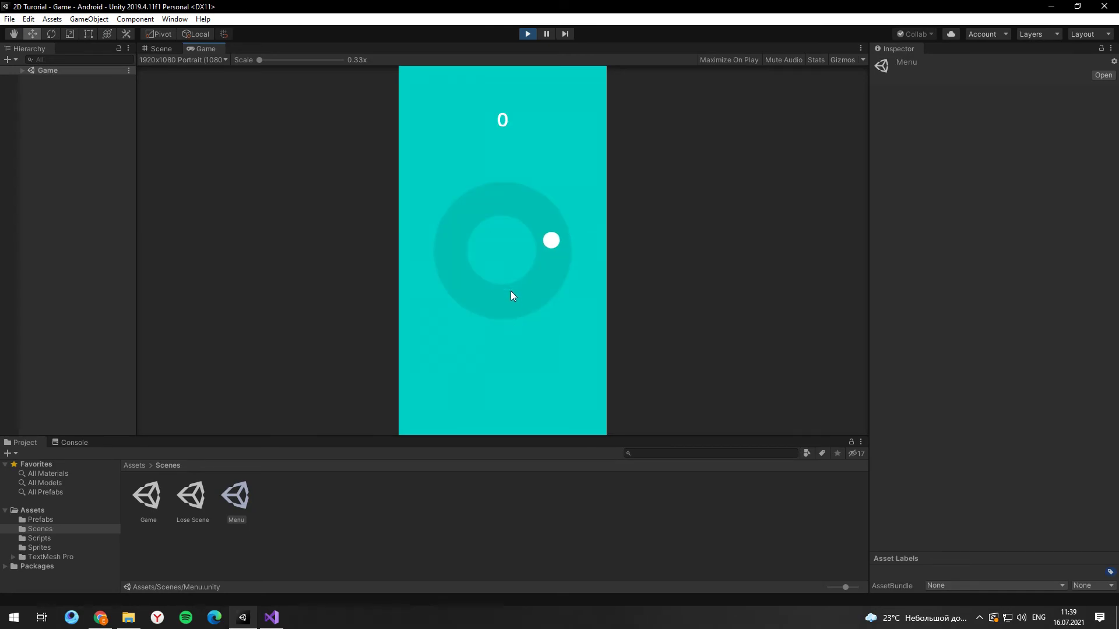
- Steer the ball around the ring, collecting bonuses to raise the score
{"action": "left_click", "coordinate": [513, 257]}
{"action": "left_click", "coordinate": [512, 257]}
{"action": "left_click", "coordinate": [513, 256]}
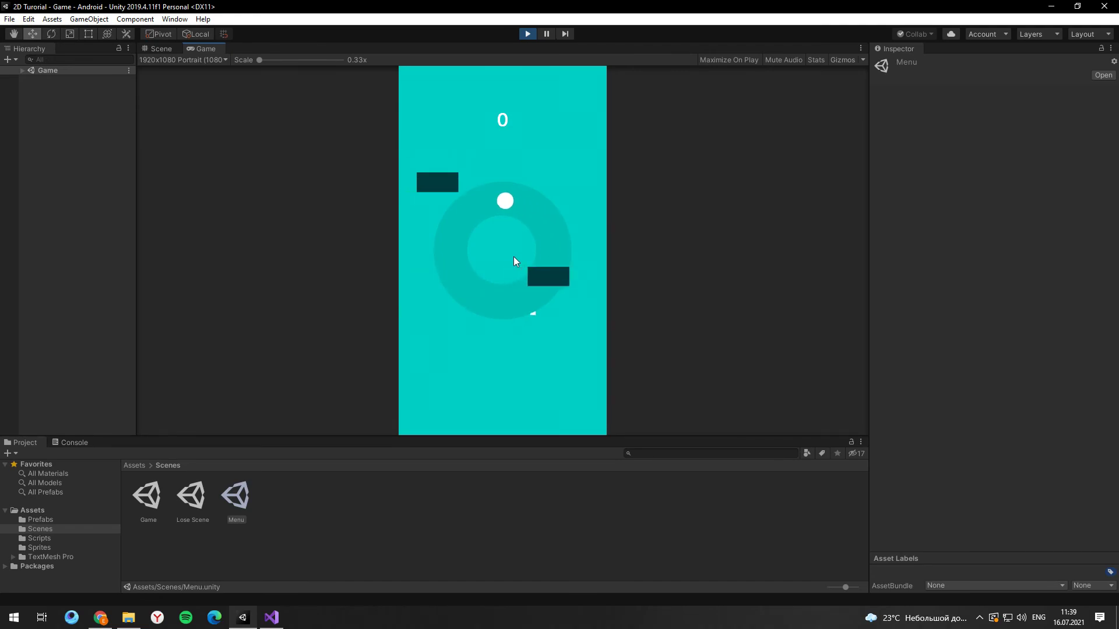
{"action": "left_click", "coordinate": [513, 257]}
{"action": "left_click", "coordinate": [513, 256]}
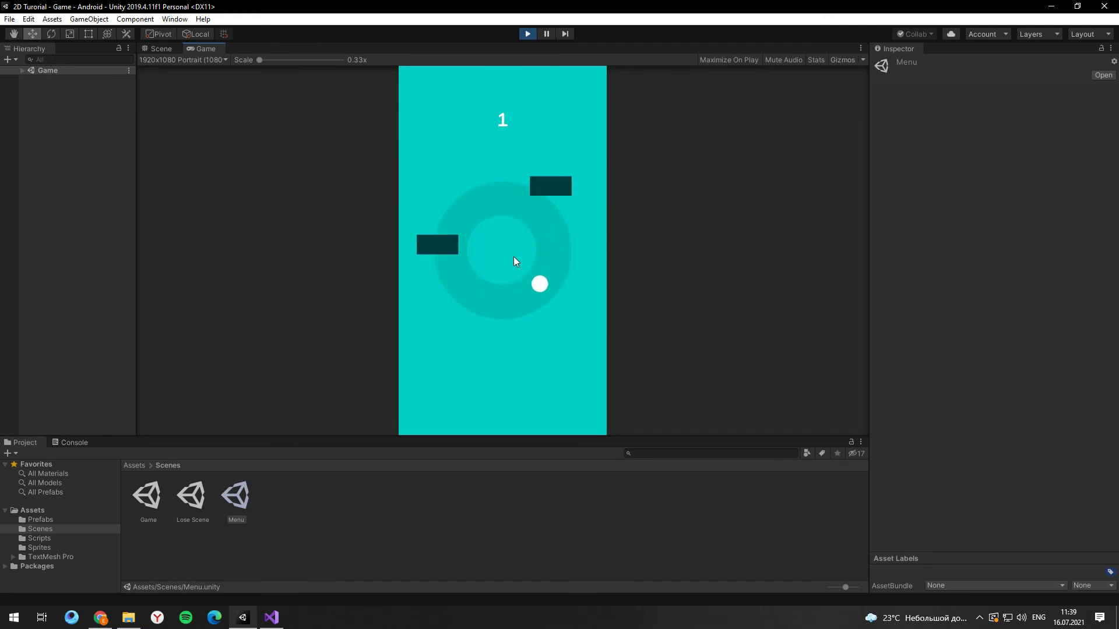
{"action": "left_click", "coordinate": [515, 261]}
{"action": "left_click", "coordinate": [515, 262]}
{"action": "left_click", "coordinate": [515, 261]}
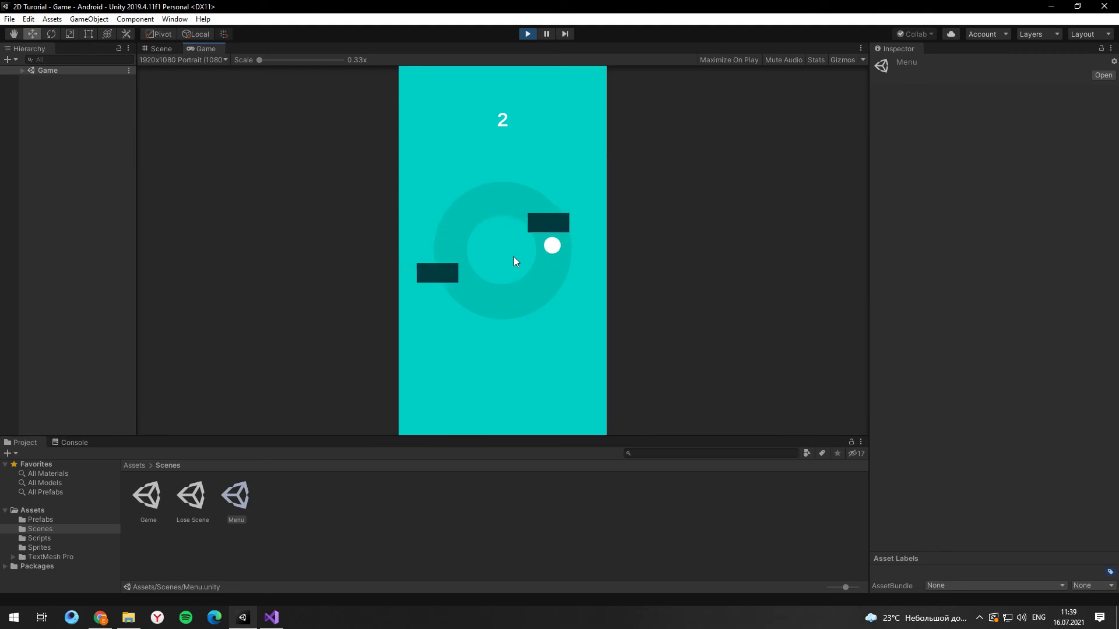